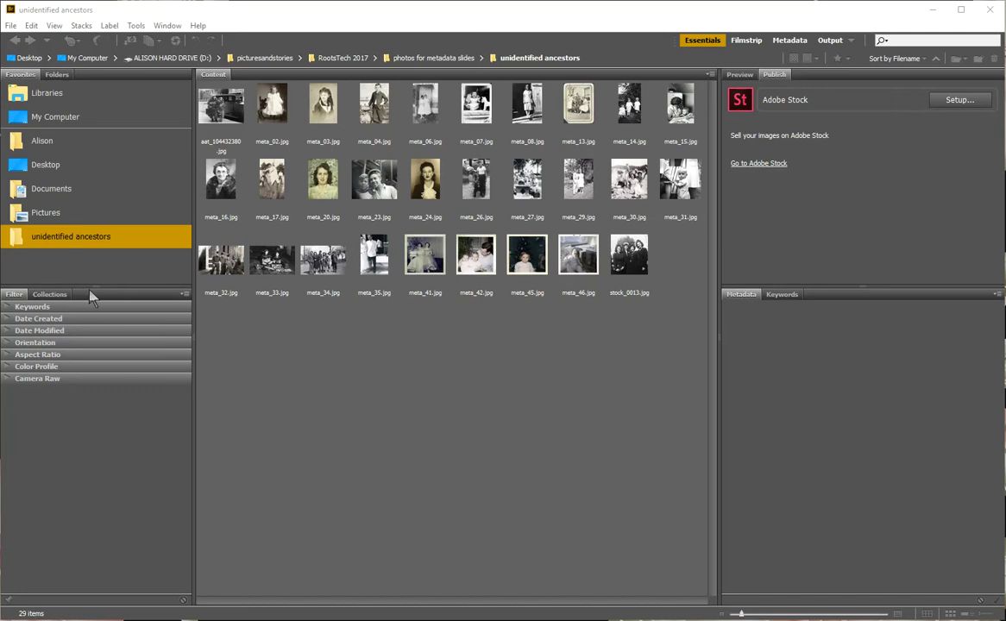
# Step: Apply the lightest Color Theme swatch in Bridge's Interface preferences
pyautogui.click(11, 25)
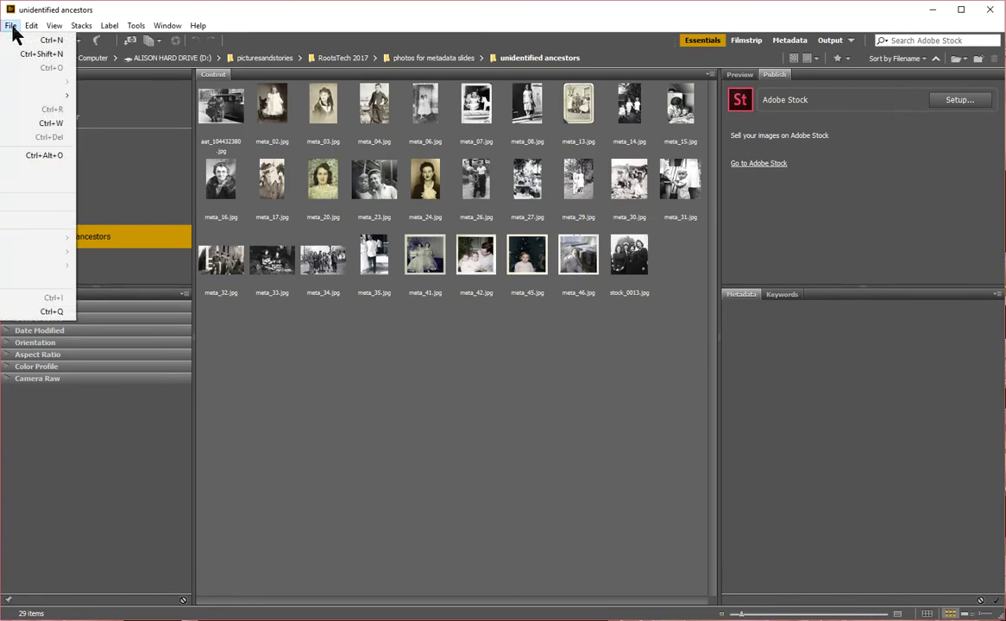
pyautogui.moveTo(33, 30)
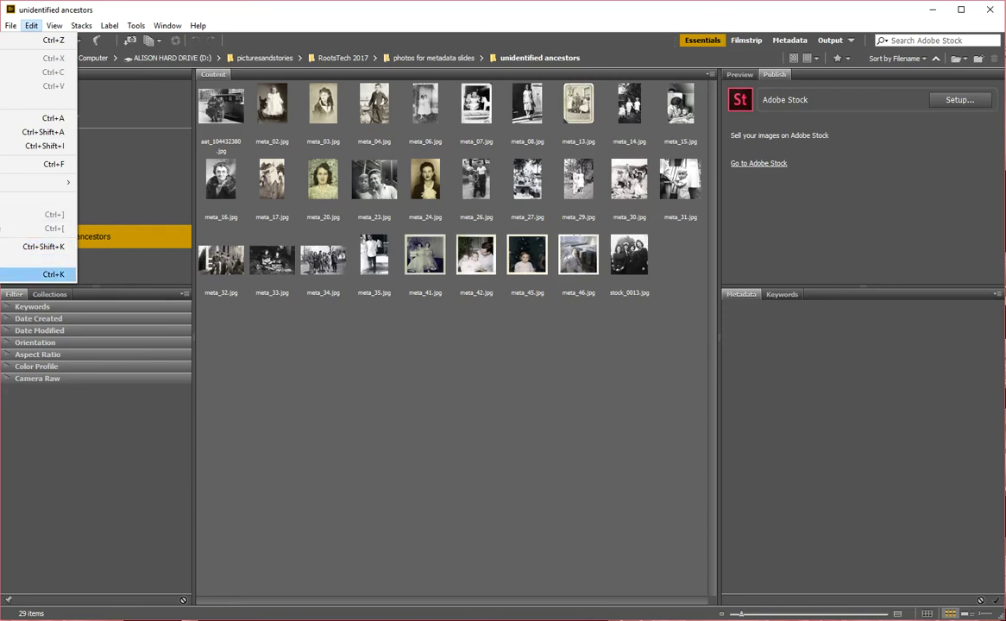
pyautogui.click(39, 274)
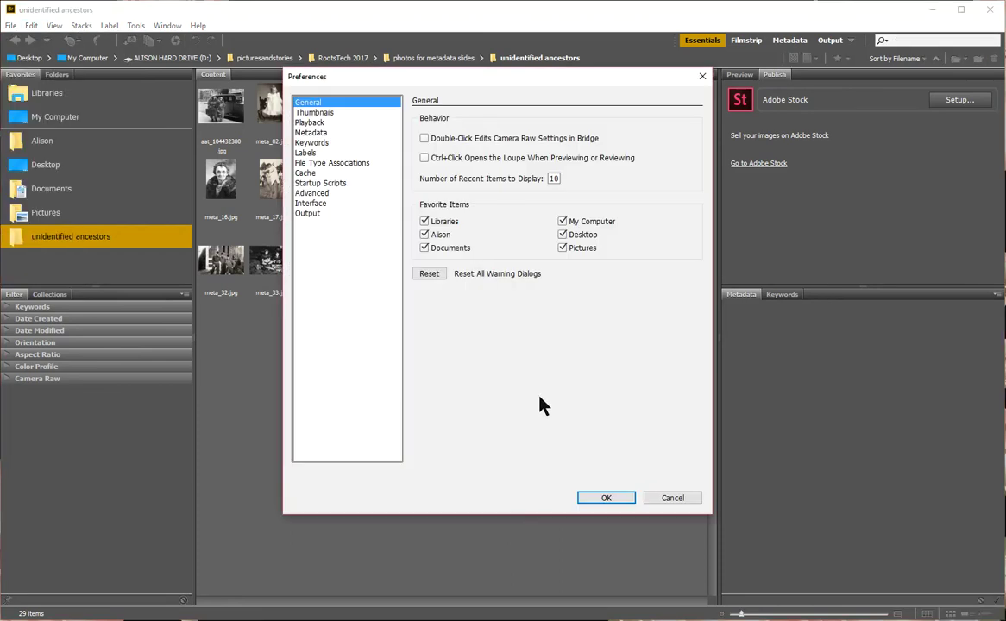
pyautogui.click(321, 205)
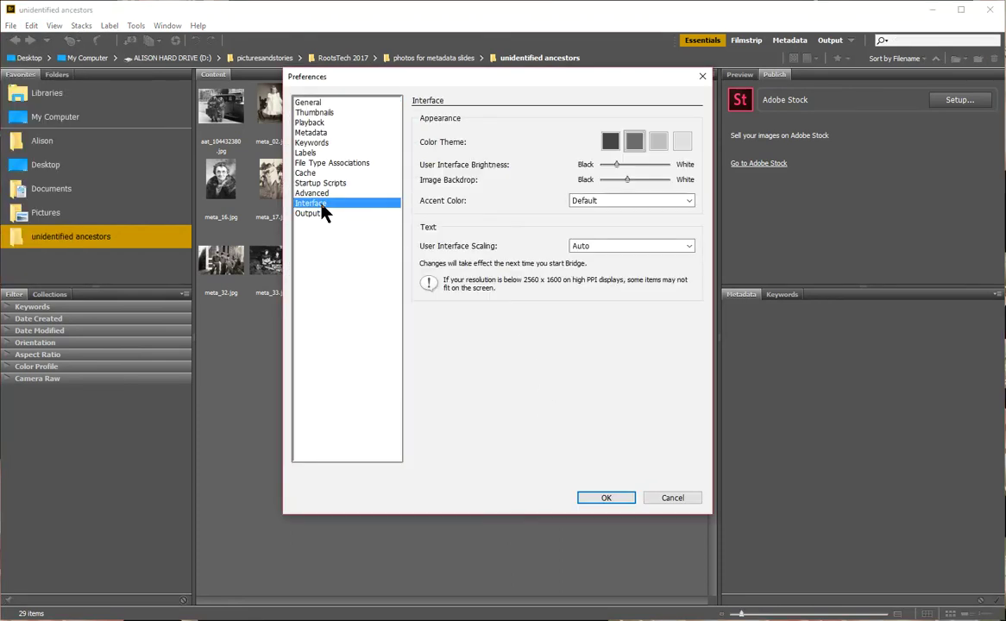
pyautogui.click(682, 142)
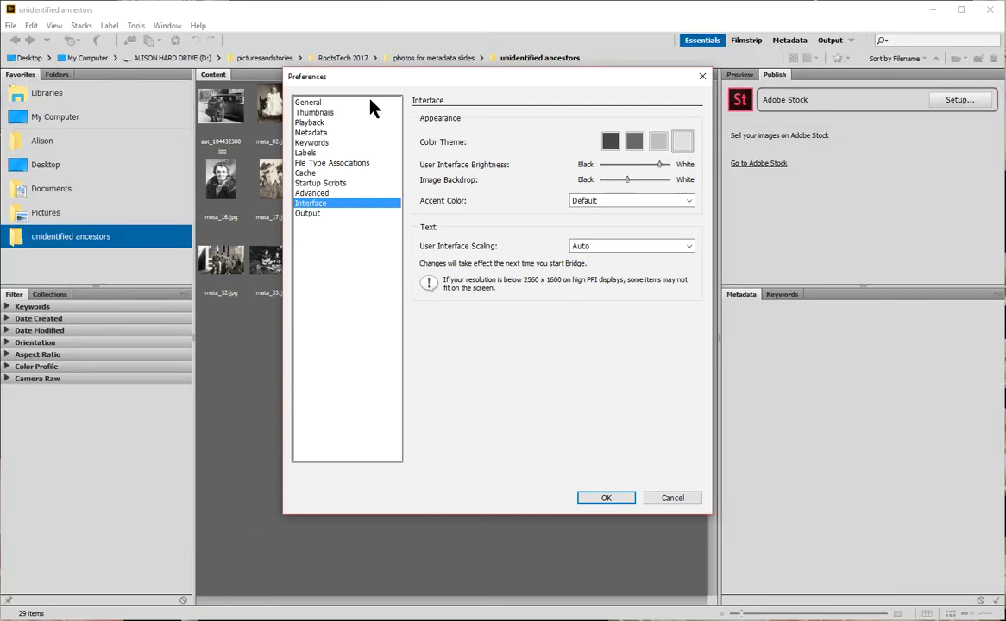
pyautogui.click(592, 502)
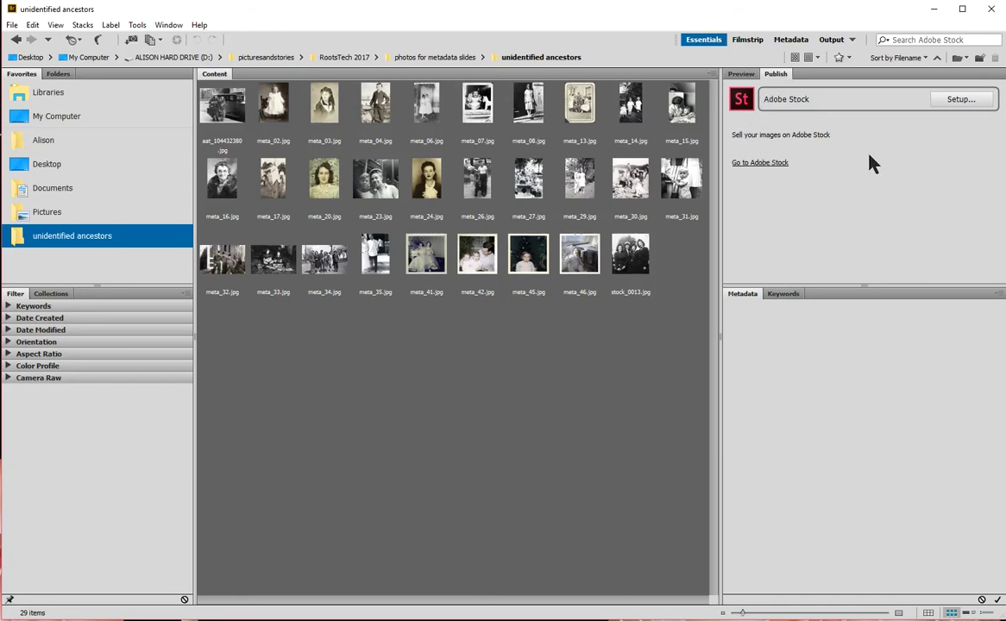
# Step: Close the Publish panel and select aat_104432380.jpg to show its preview and metadata
pyautogui.rightClick(776, 76)
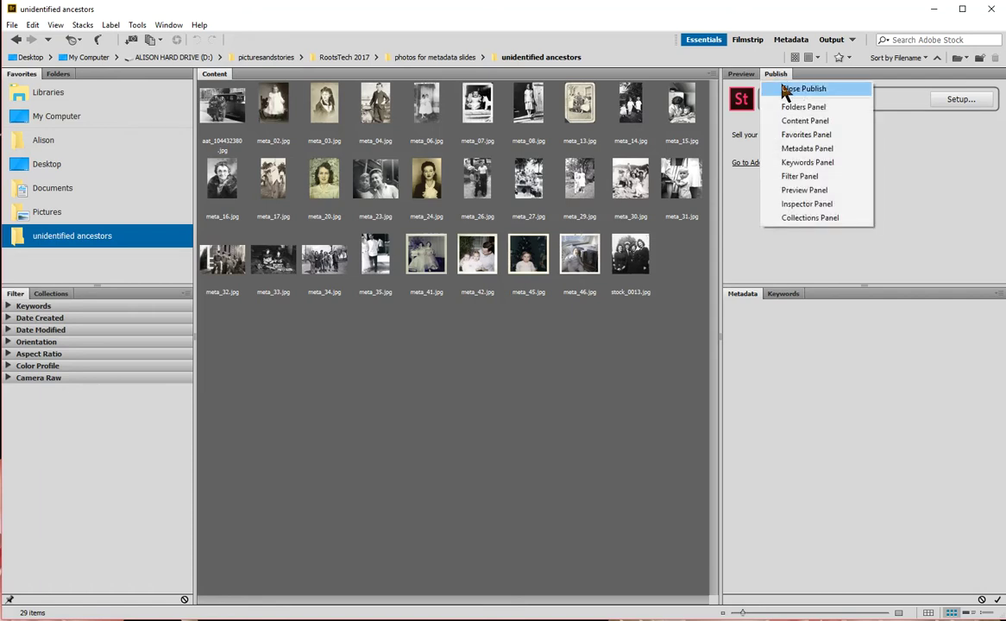
pyautogui.click(786, 89)
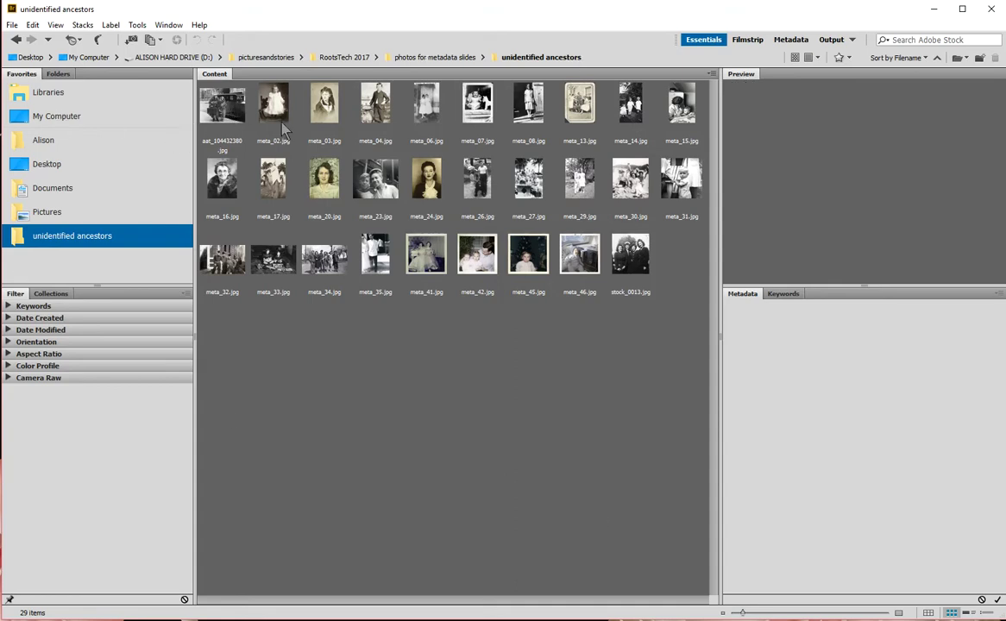
pyautogui.click(235, 107)
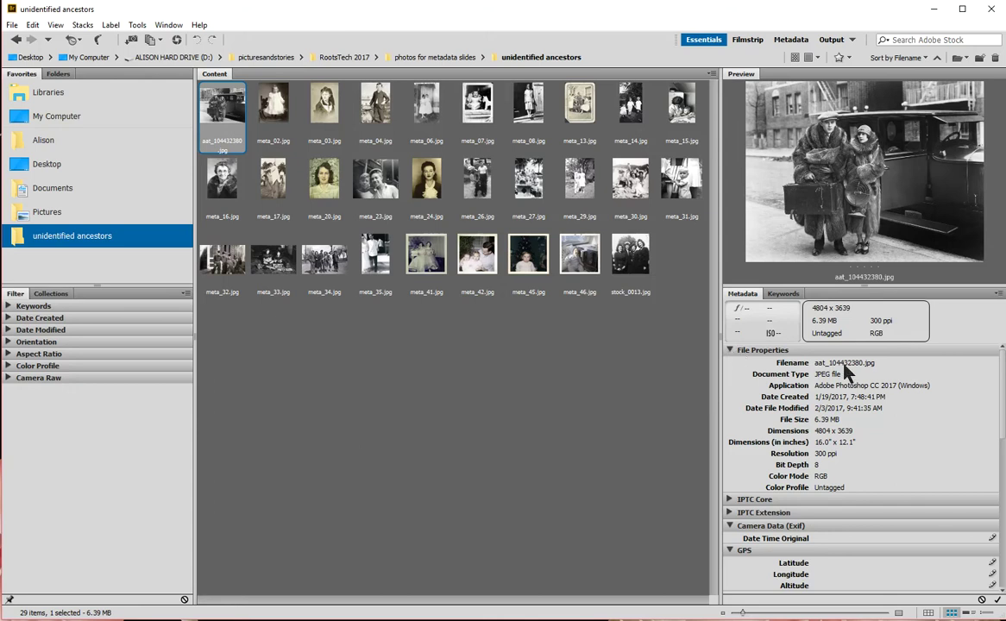
# Step: In the Metadata panel, collapse File Properties and expand IPTC Core for aat_104432380.jpg
pyautogui.click(730, 354)
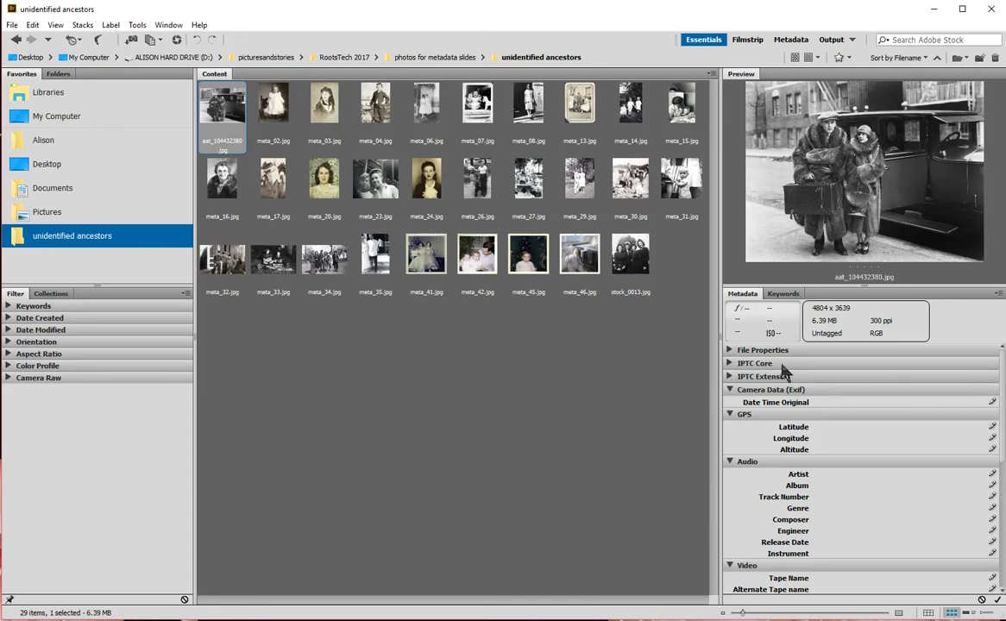
pyautogui.click(729, 363)
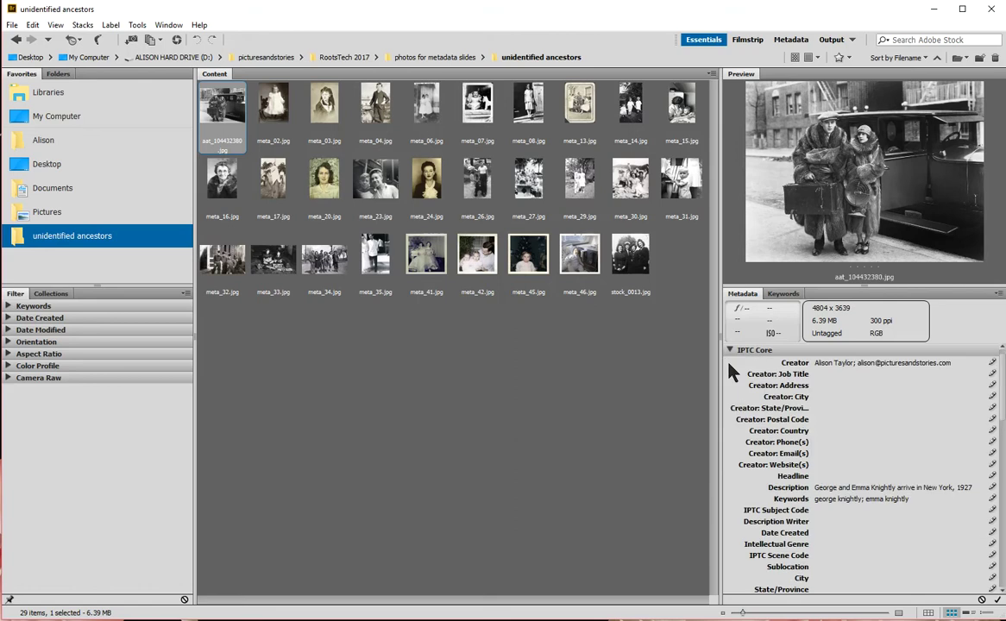
pyautogui.click(814, 348)
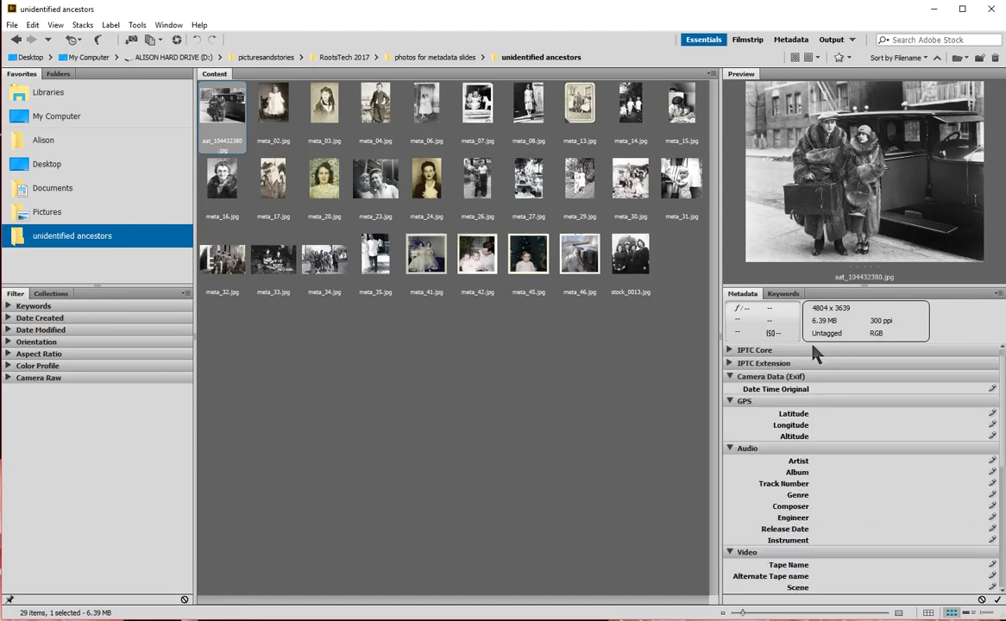
pyautogui.click(731, 351)
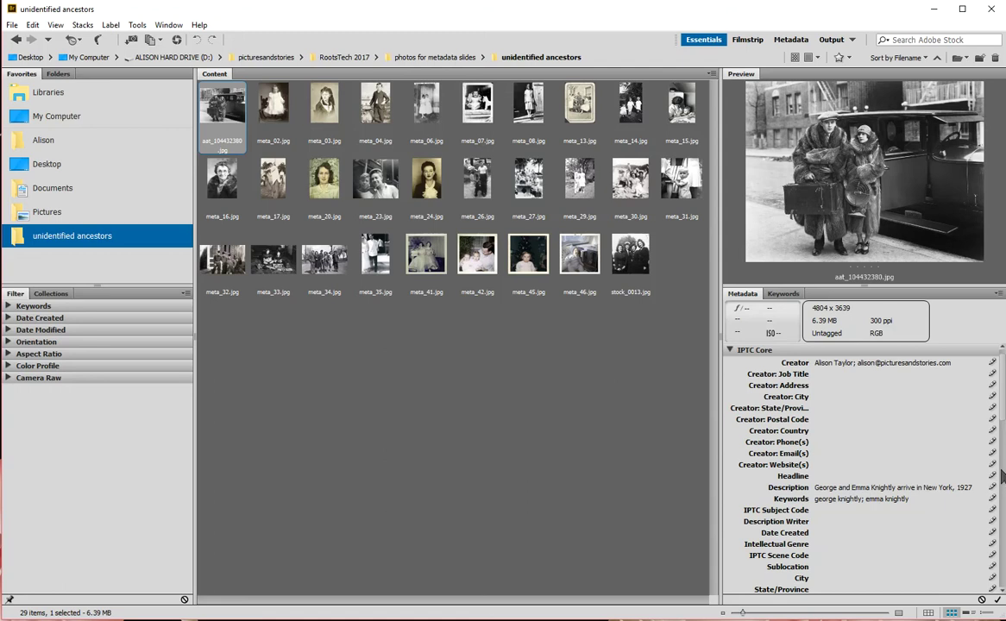
pyautogui.scroll(-5, 913, 436)
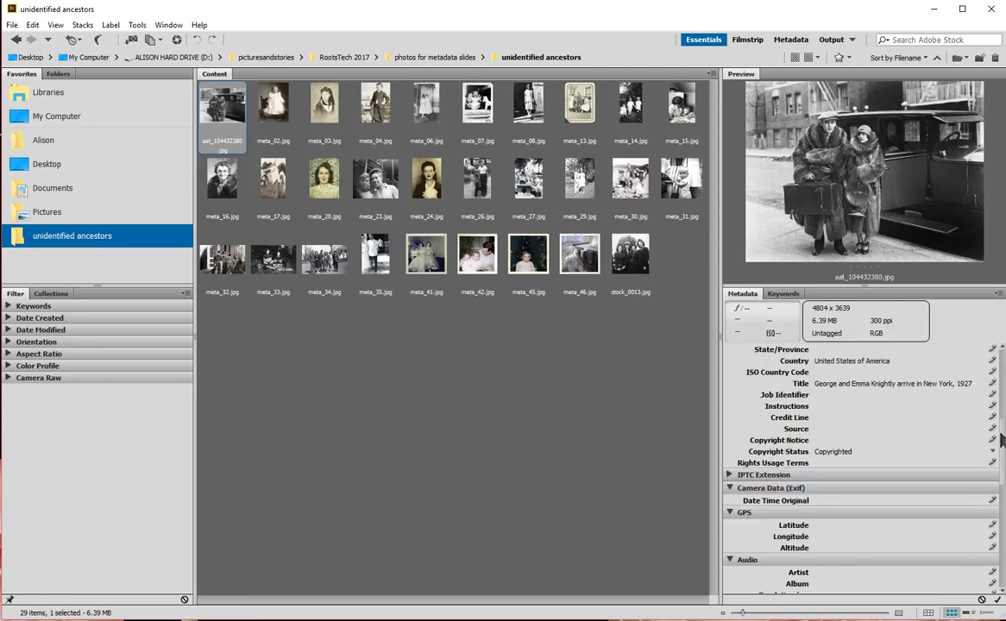
pyautogui.scroll(5, 913, 402)
pyautogui.scroll(-5, 984, 415)
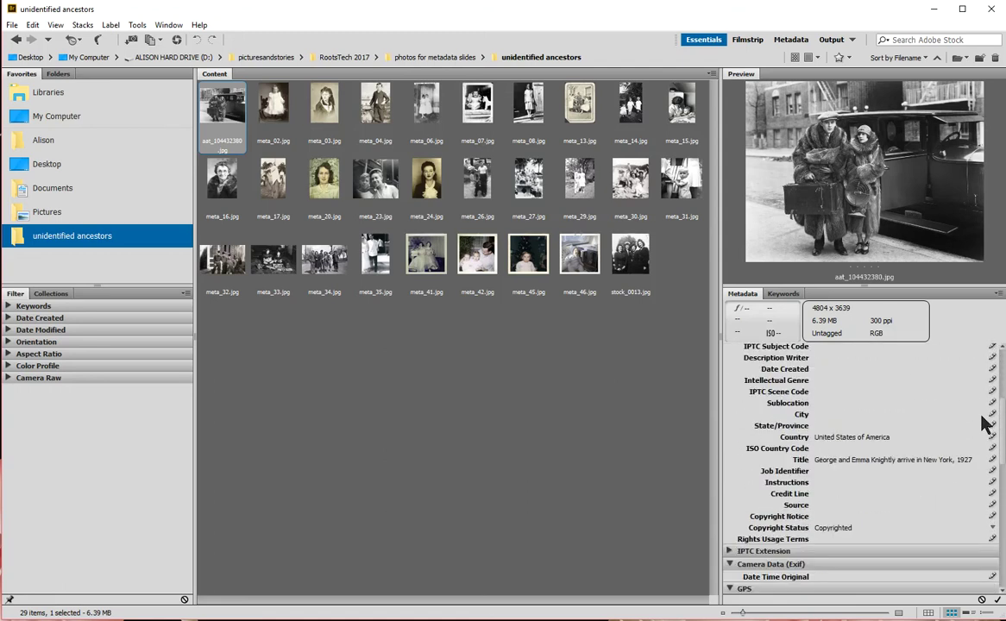
pyautogui.scroll(5, 981, 367)
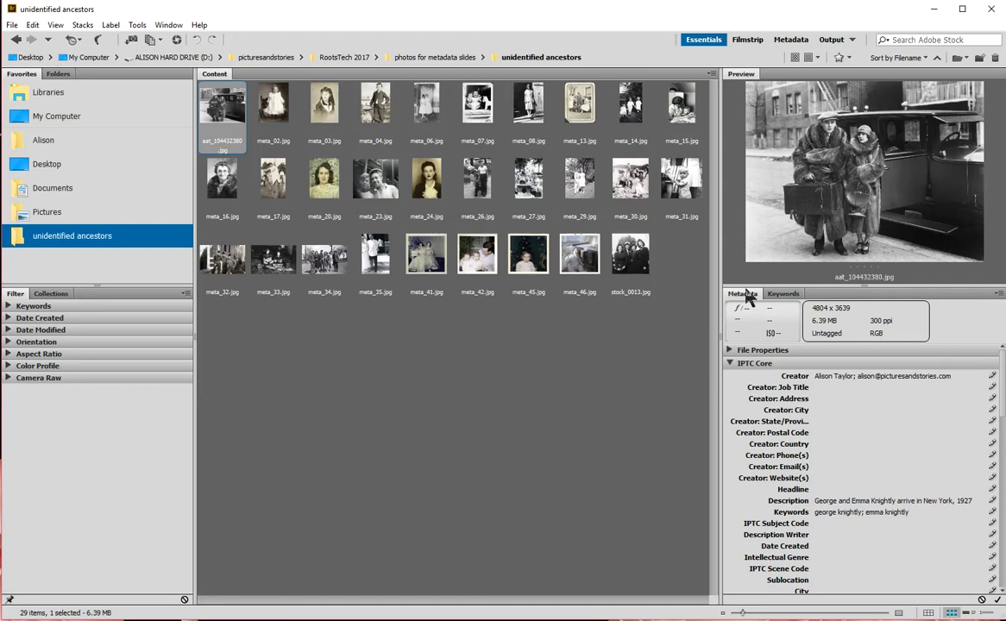
# Step: In Metadata preferences, untick all File Properties fields and collapse File Properties and IPTC (IIM, legacy)
pyautogui.click(997, 296)
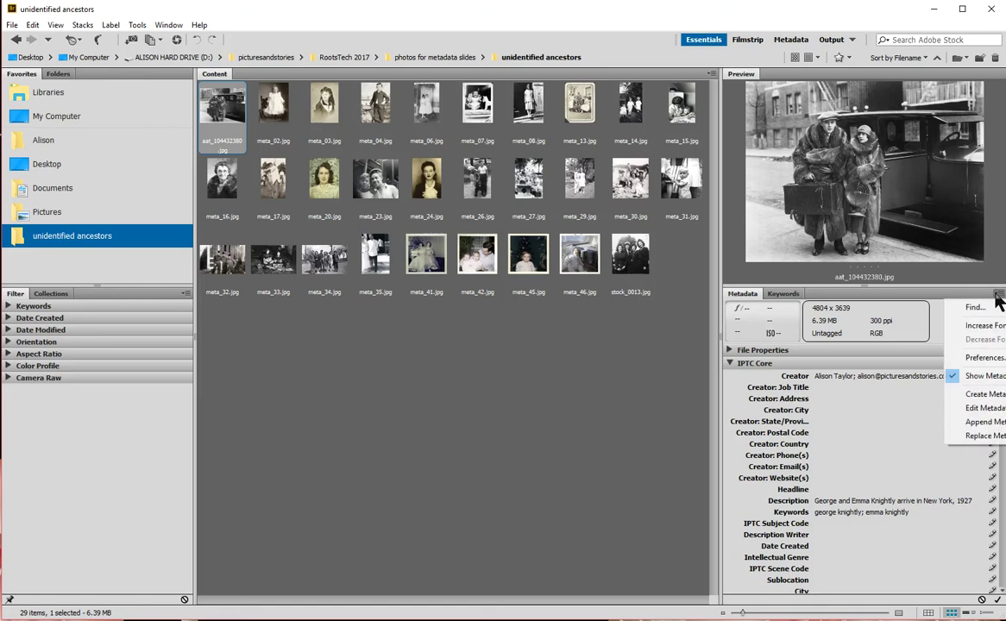
pyautogui.click(981, 360)
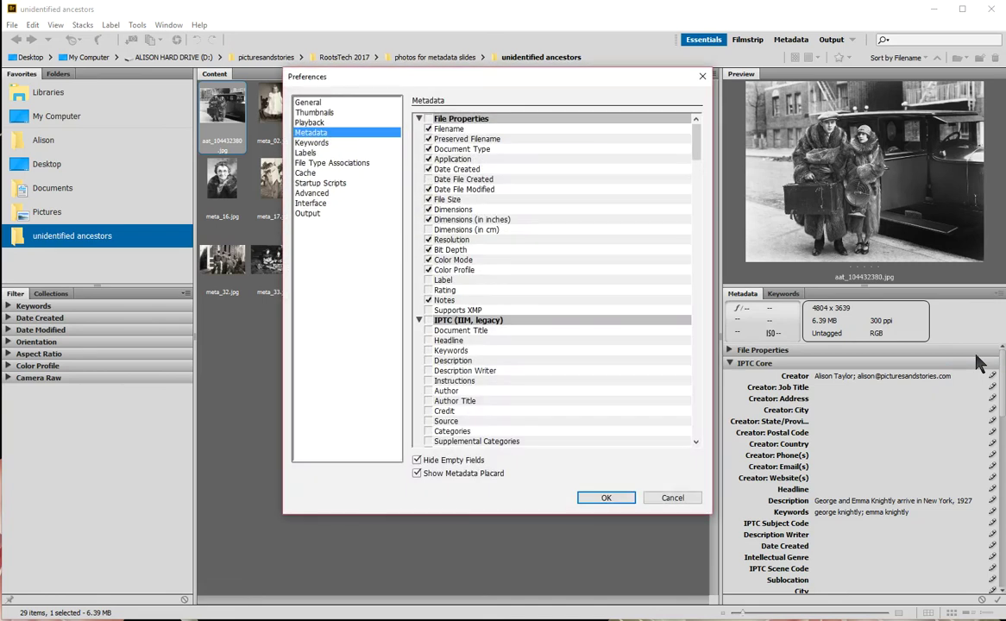
pyautogui.moveTo(632, 85); pyautogui.dragTo(619, 96)
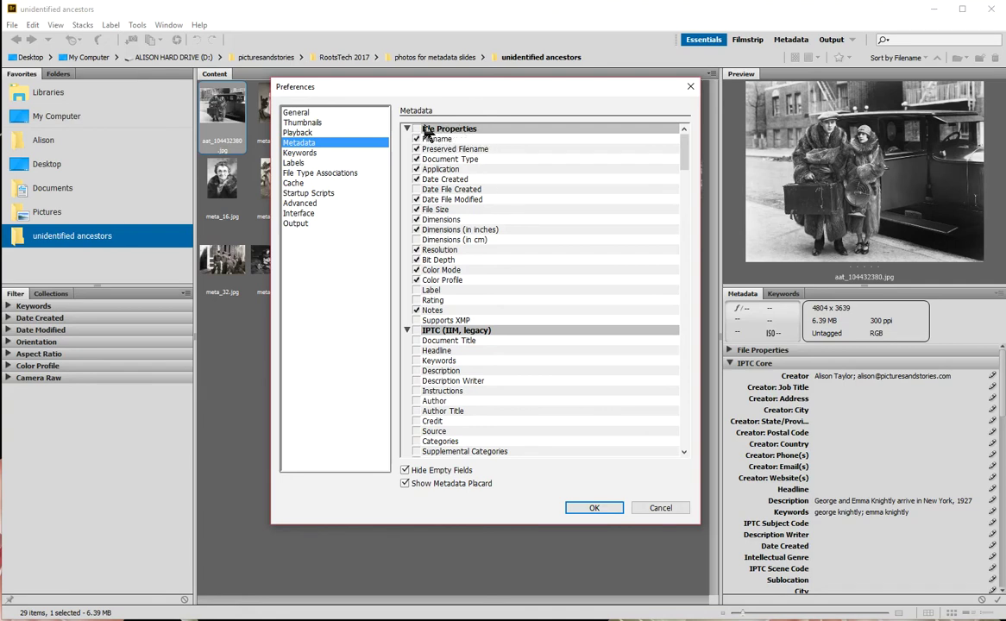
pyautogui.click(416, 129)
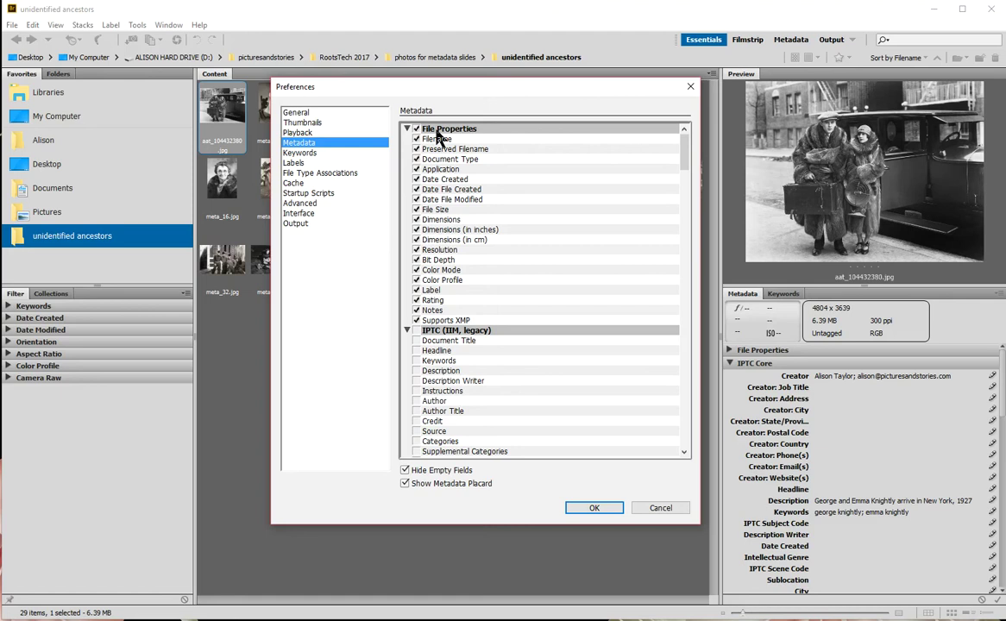
pyautogui.click(416, 130)
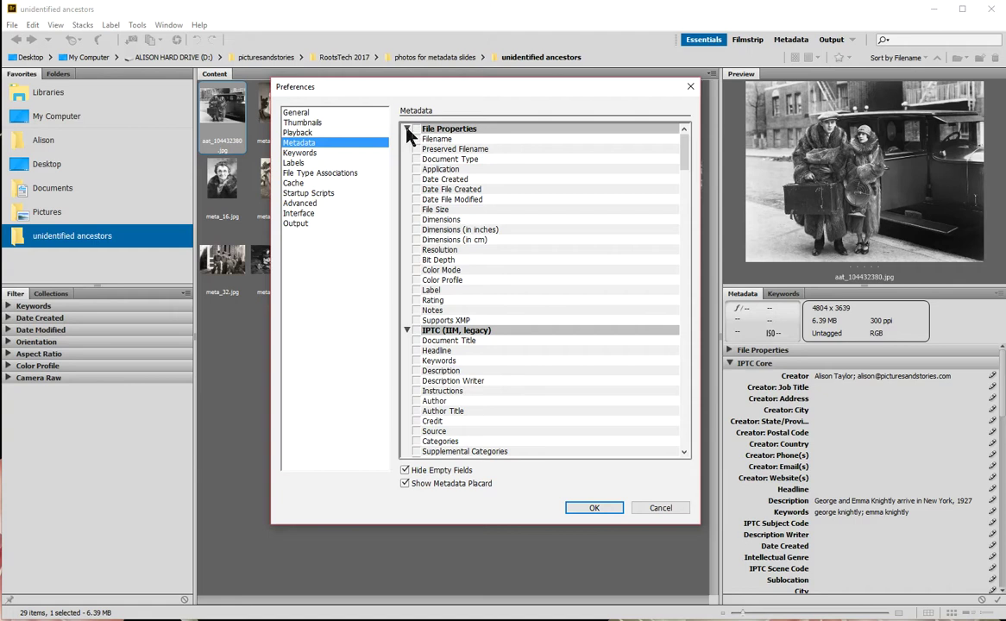
pyautogui.click(406, 129)
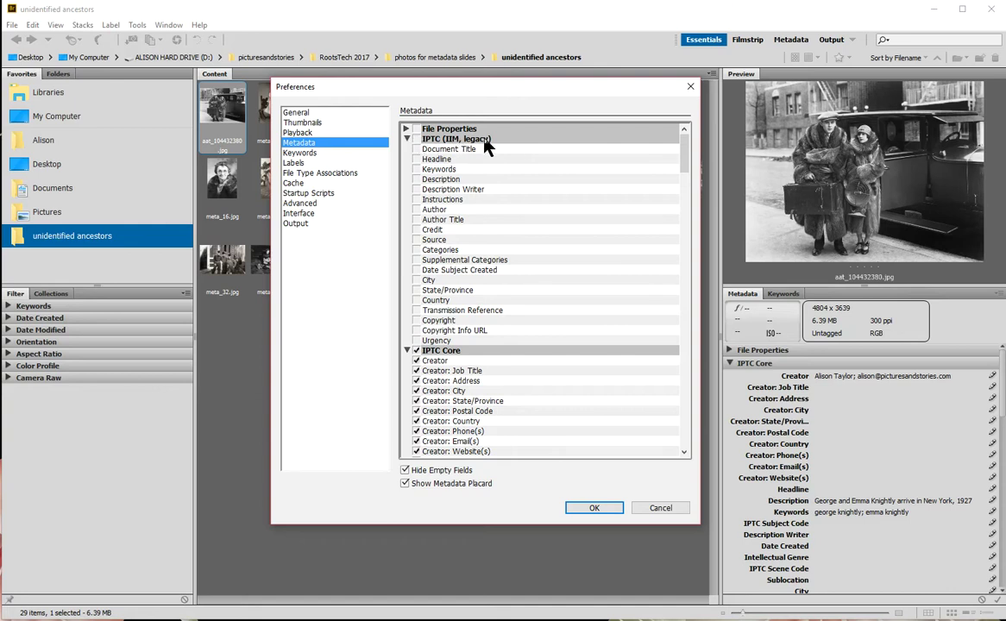
pyautogui.click(405, 139)
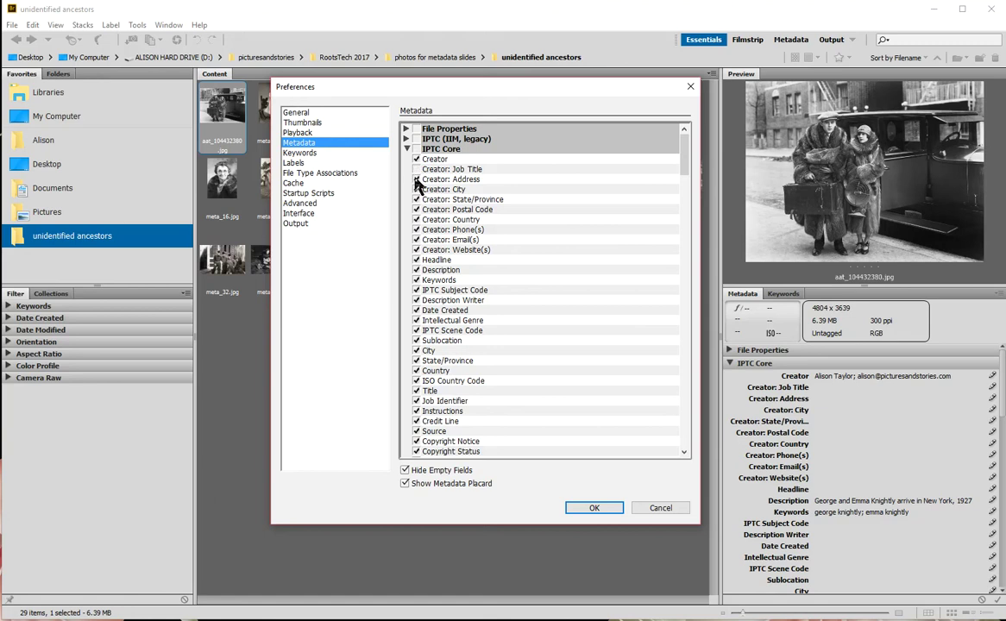
# Step: Uncheck the Creator contact fields: Job Title, Address, City, State/Province, Postal Code, Country and Phone(s)
pyautogui.click(416, 189)
pyautogui.click(417, 200)
pyautogui.click(417, 209)
pyautogui.click(416, 220)
pyautogui.click(417, 229)
# Step: Uncheck Headline, IPTC Subject Code, Description Writer, Date Created, Intellectual Genre and IPTC Scene Code
pyautogui.click(417, 261)
pyautogui.click(417, 291)
pyautogui.click(417, 300)
pyautogui.click(417, 311)
pyautogui.click(417, 320)
pyautogui.click(417, 331)
# Step: Uncheck Sublocation, City, State/Province, Country, ISO Country Code, Job Identifier and Instructions
pyautogui.click(417, 341)
pyautogui.click(416, 350)
pyautogui.click(417, 360)
pyautogui.click(417, 371)
pyautogui.click(417, 380)
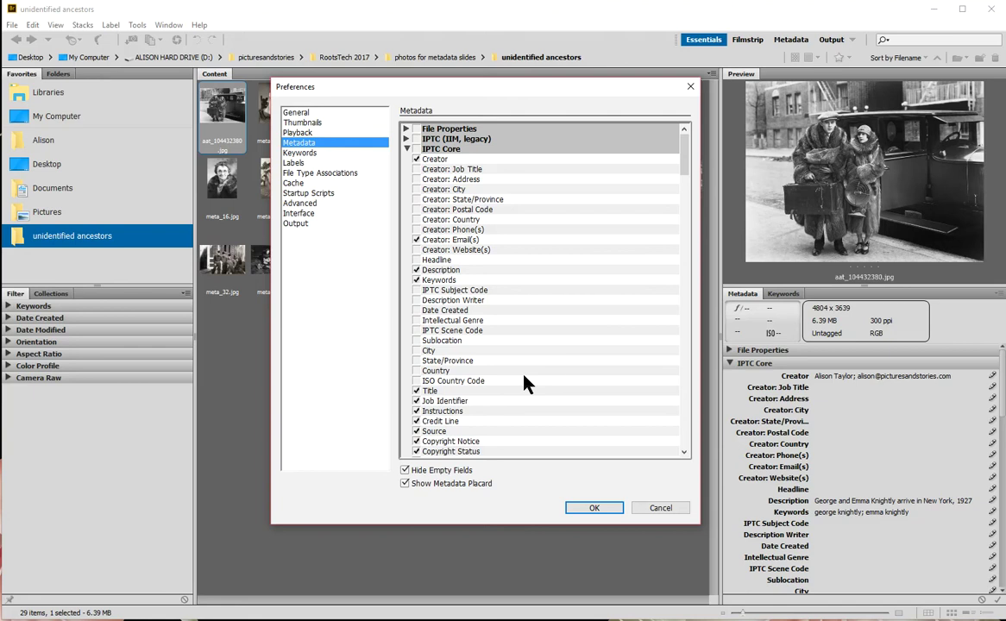
pyautogui.click(417, 401)
pyautogui.click(416, 411)
# Step: Confirm the metadata preferences and choose Increase Font from the Metadata panel menu
pyautogui.click(594, 509)
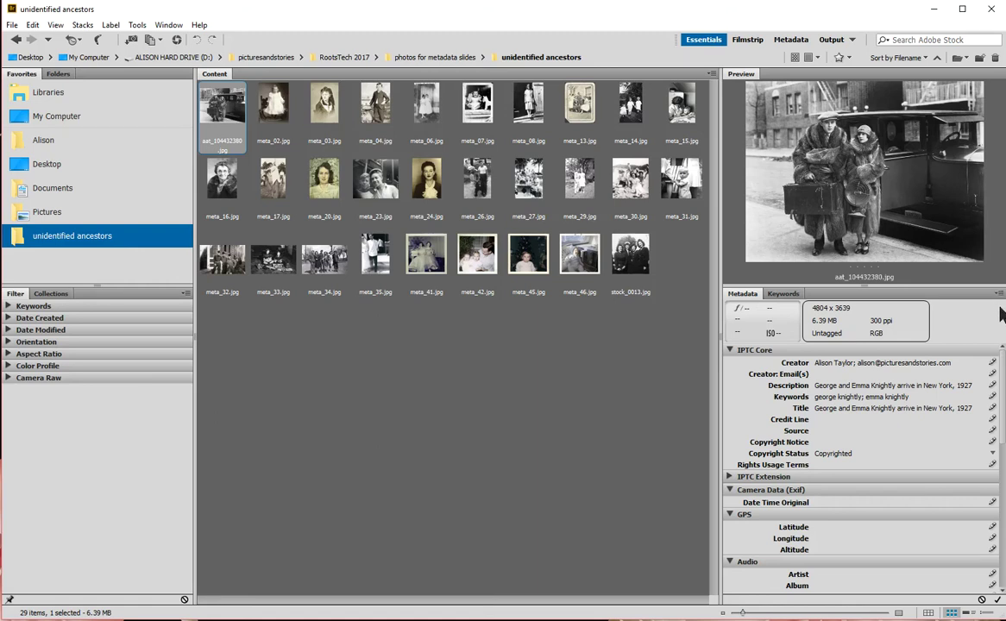
pyautogui.click(999, 293)
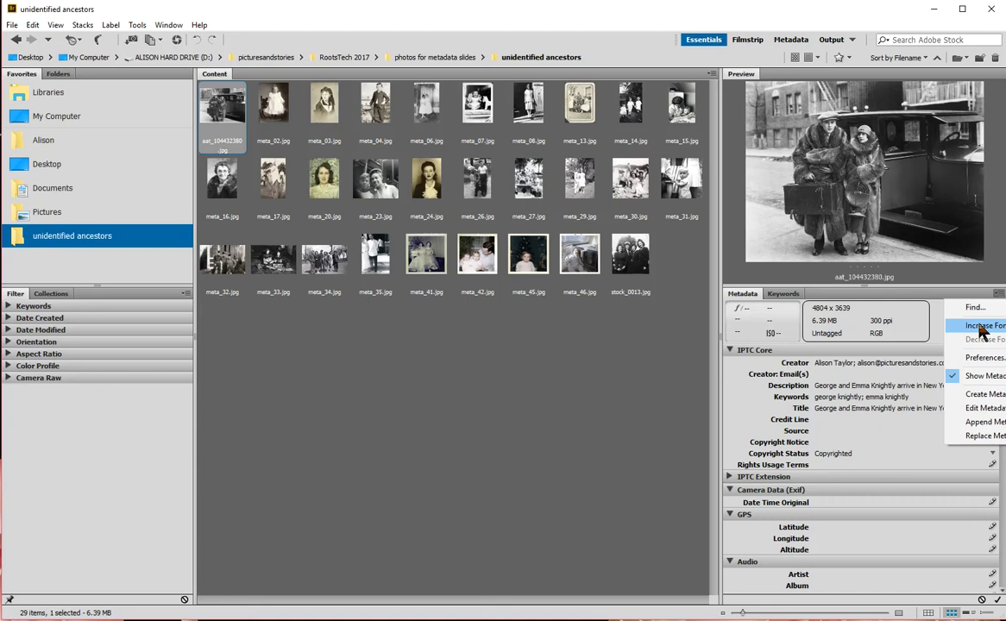
pyautogui.click(982, 327)
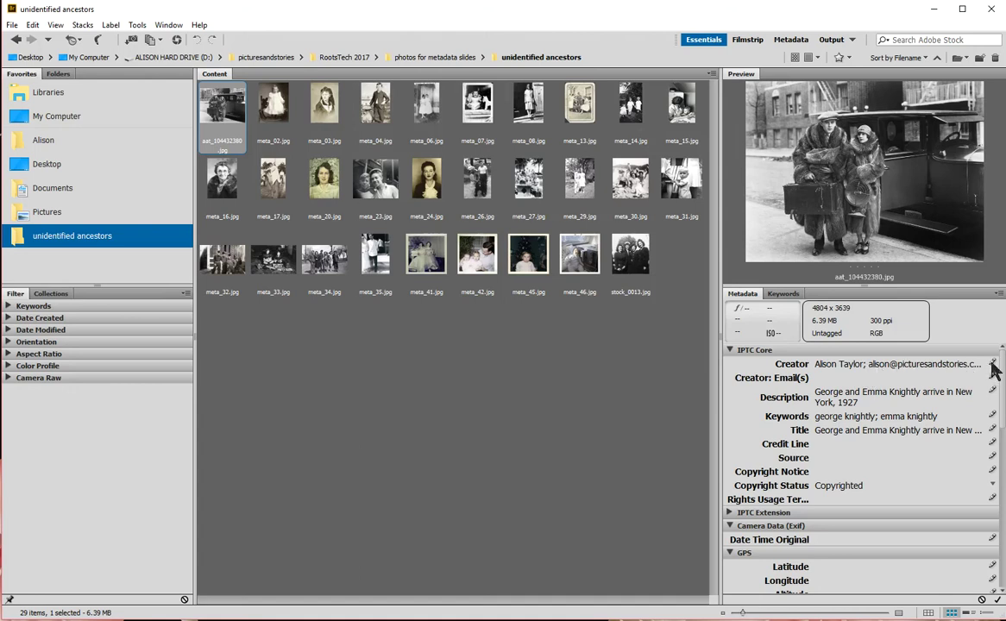
# Step: Delete the e-mail address and separator from the Creator value, leaving only the name
pyautogui.click(937, 364)
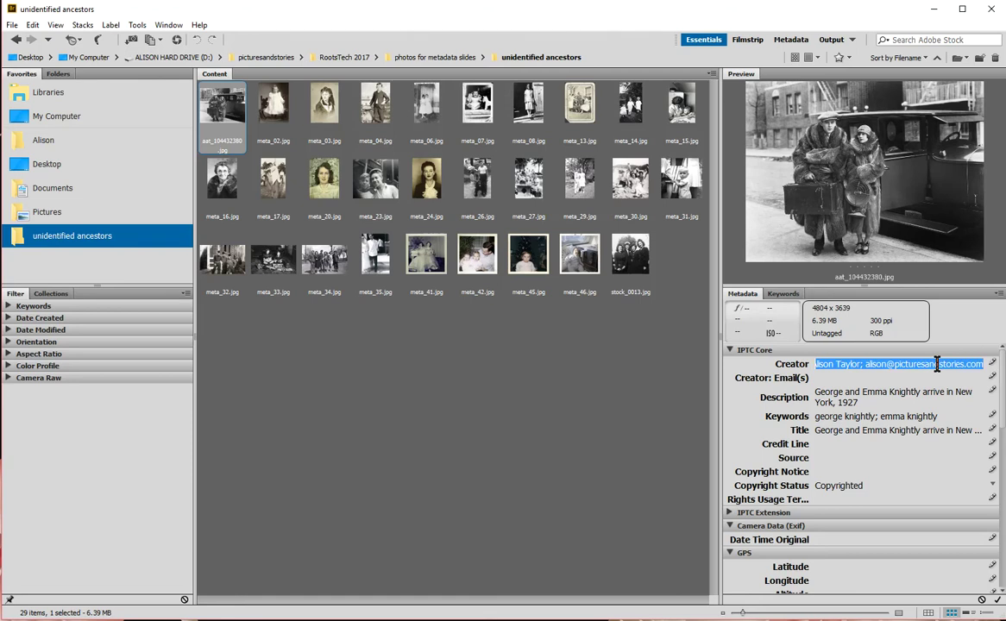
pyautogui.click(984, 364)
pyautogui.moveTo(866, 364); pyautogui.dragTo(960, 364)
pyautogui.press('BackSpace')
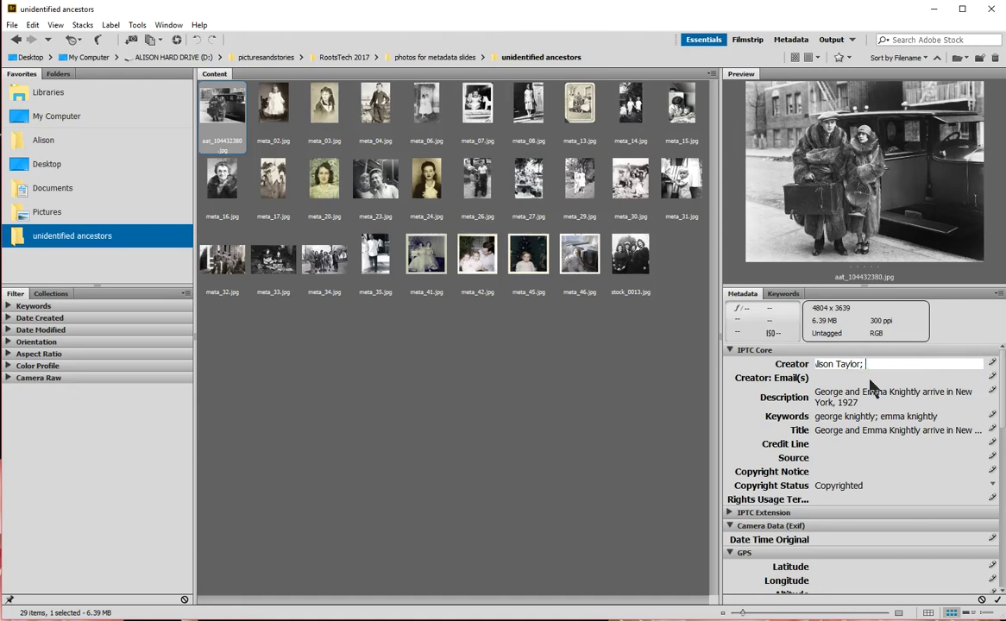
pyautogui.press('BackSpace')
pyautogui.press('BackSpace')
# Step: Enter the creator's e-mail address in Creator: Email(s), correcting the misspelled domain
pyautogui.click(832, 378)
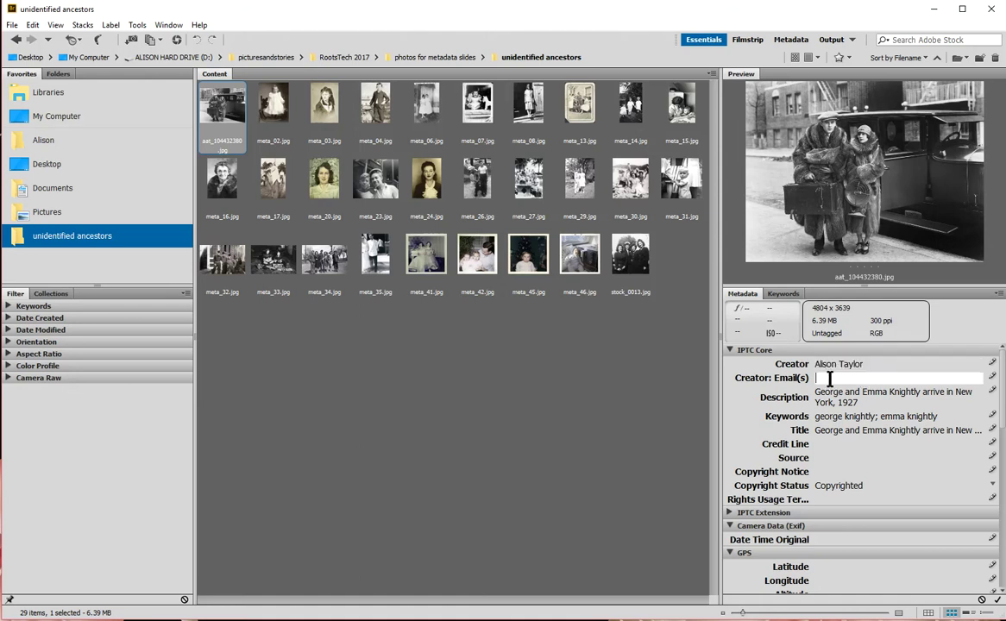
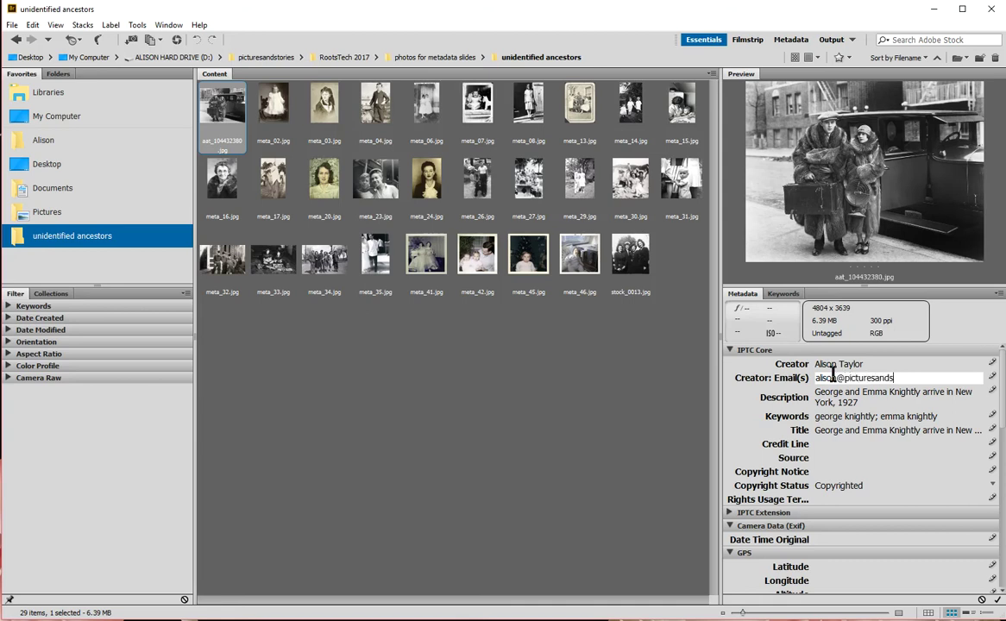
# Step: Commit the e-mail and Title edits, apply them to aat_104432380.jpg, then display meta_02.jpg
pyautogui.click(841, 457)
pyautogui.click(832, 443)
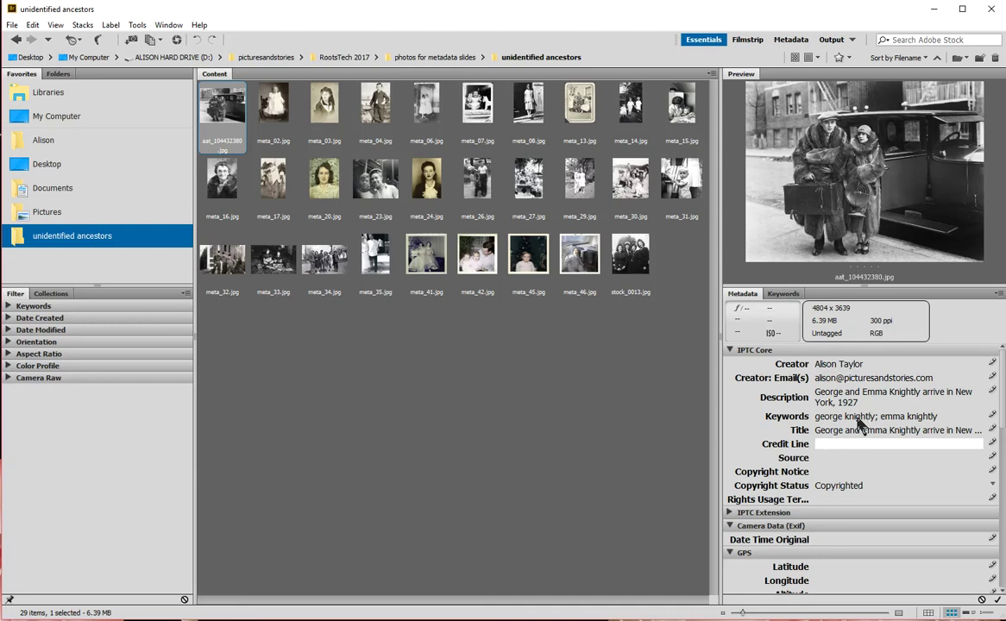
pyautogui.click(863, 429)
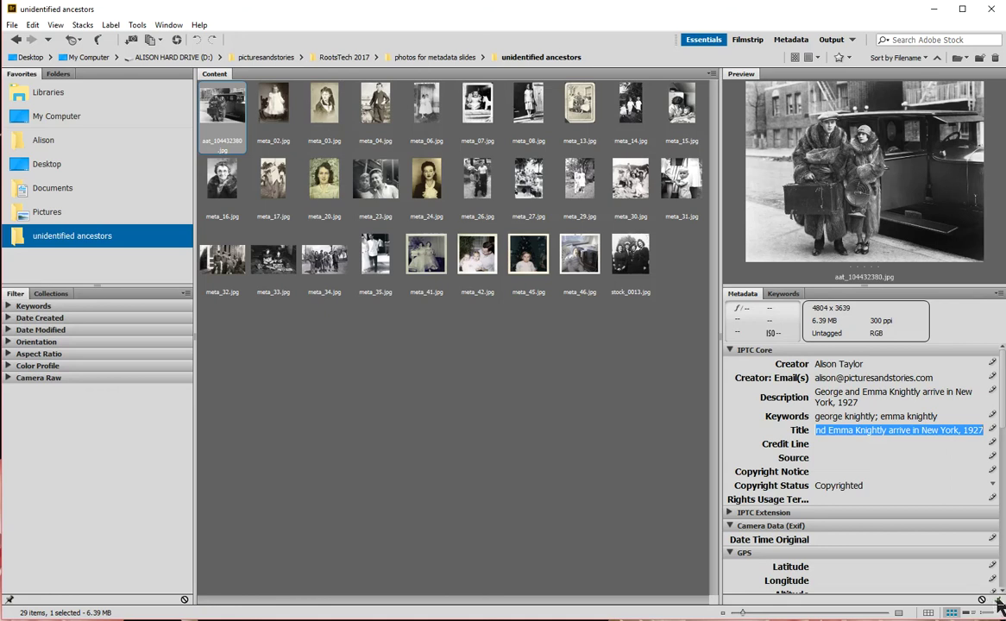
pyautogui.click(996, 601)
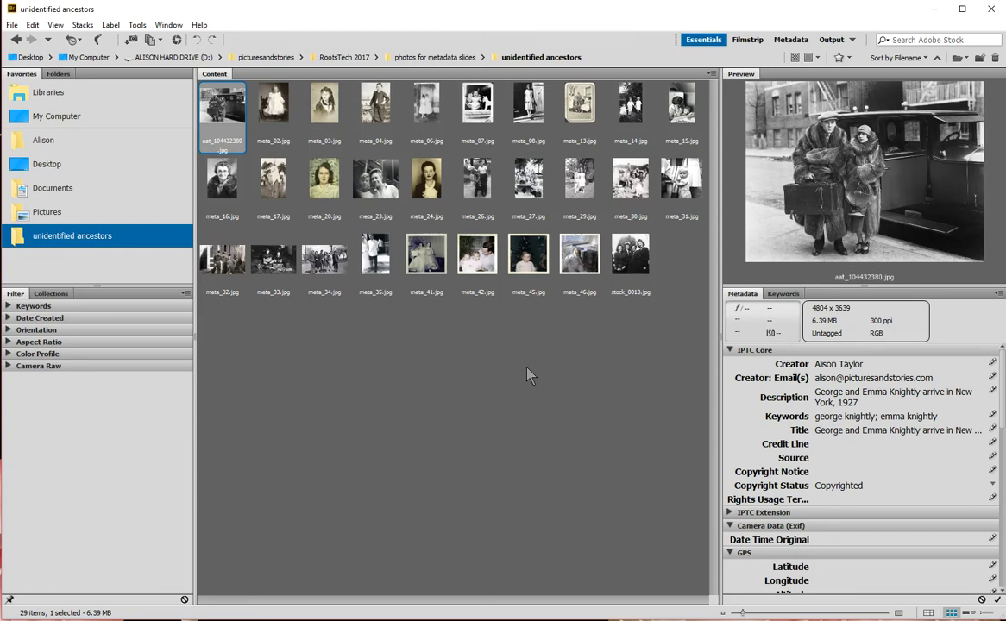
pyautogui.click(287, 104)
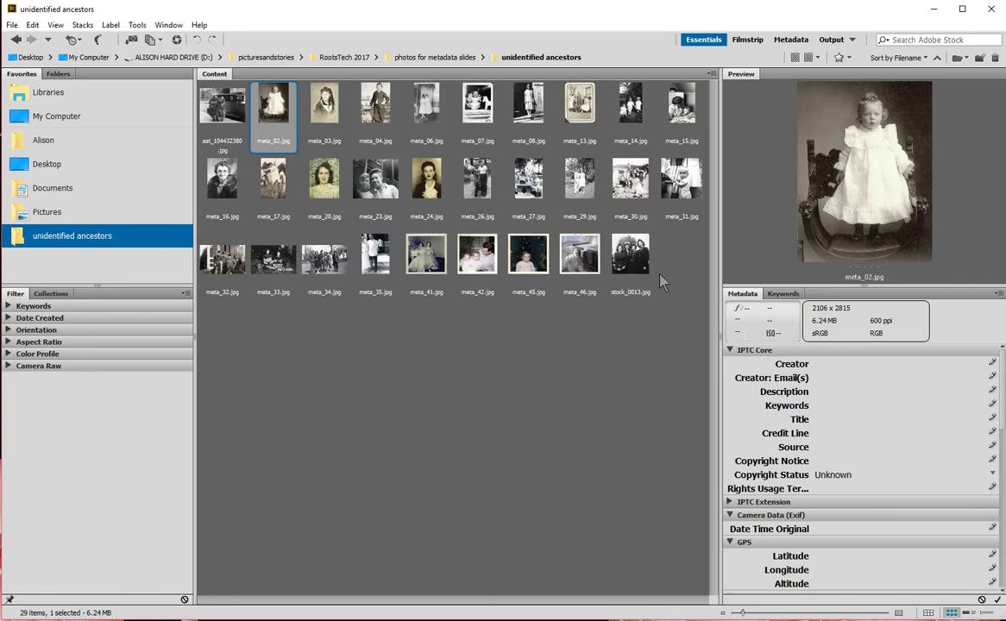
# Step: Select meta_02 through stock_0013 and enter the creator's full name in their Creator field
pyautogui.keyDown('shift'); pyautogui.click(636, 259); pyautogui.keyUp('shift')
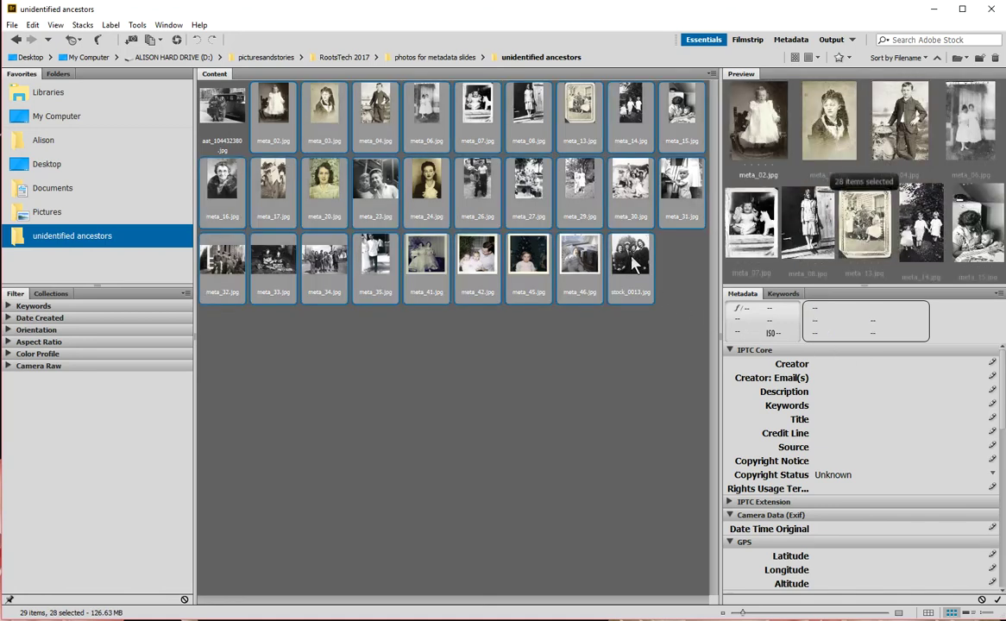
pyautogui.click(828, 364)
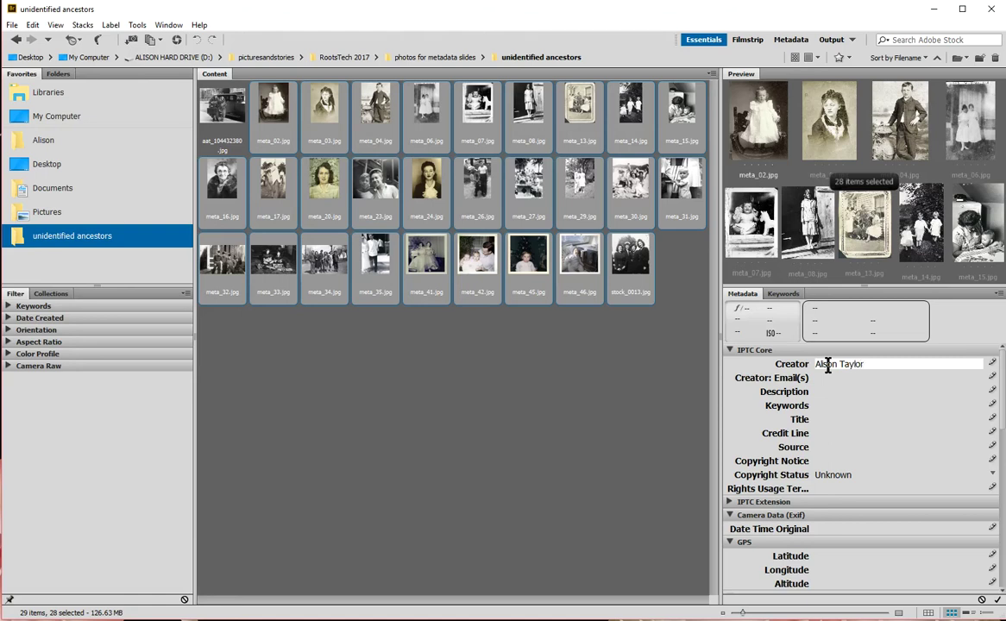
pyautogui.click(830, 381)
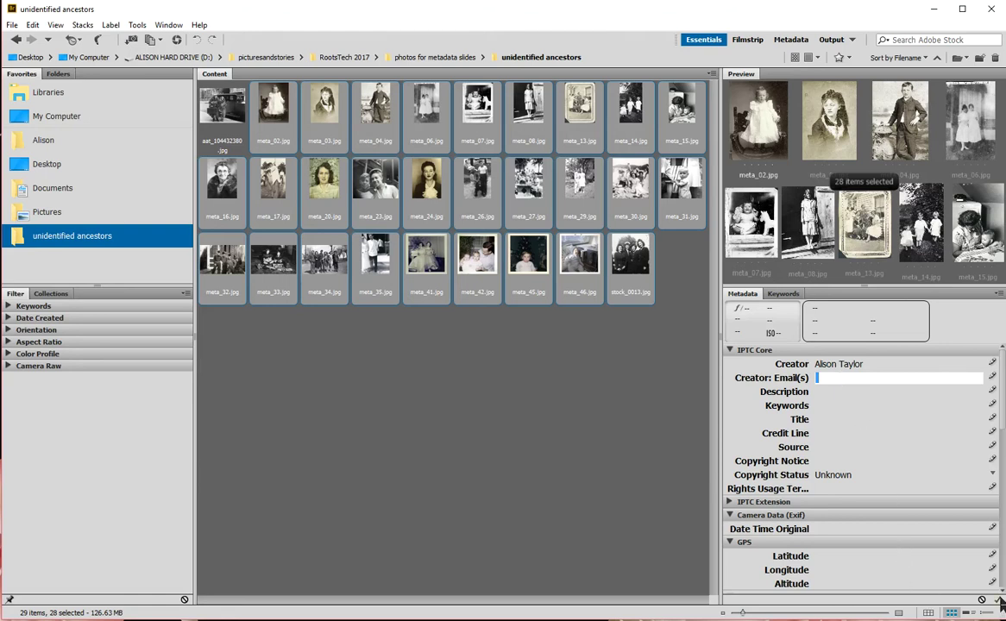
pyautogui.press('Return')
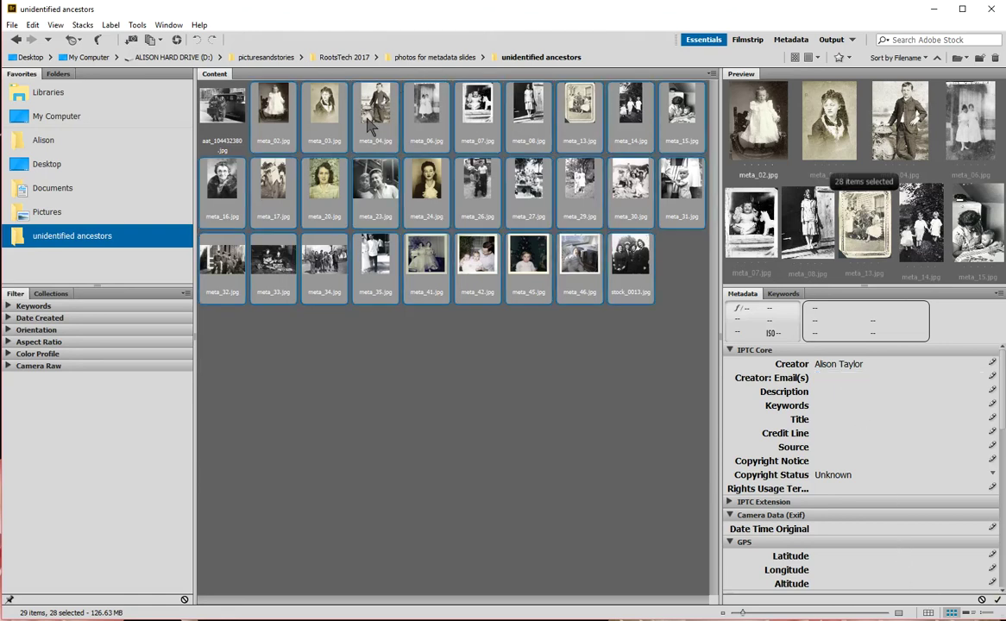
# Step: Spot-check meta_04, meta_03, meta_45, meta_46, meta_29, meta_24 and meta_35 for the creator's name
pyautogui.click(370, 124)
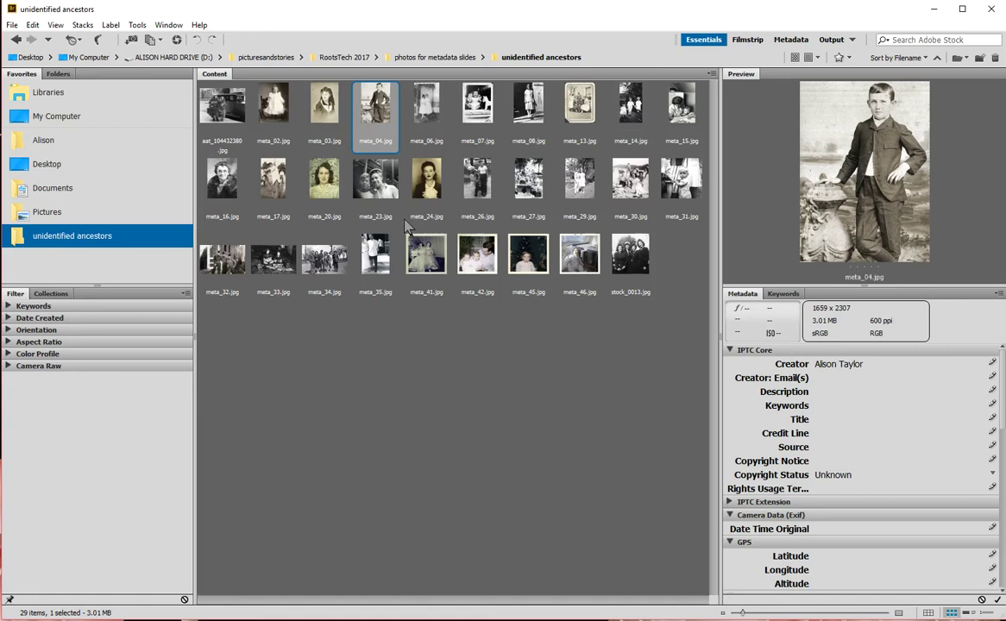
pyautogui.click(302, 97)
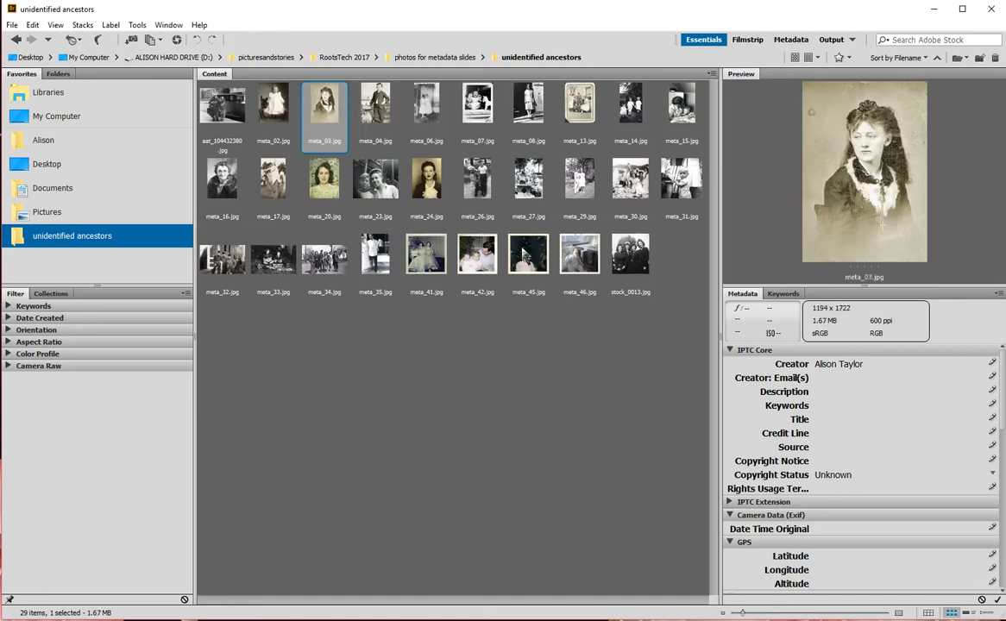
pyautogui.click(523, 252)
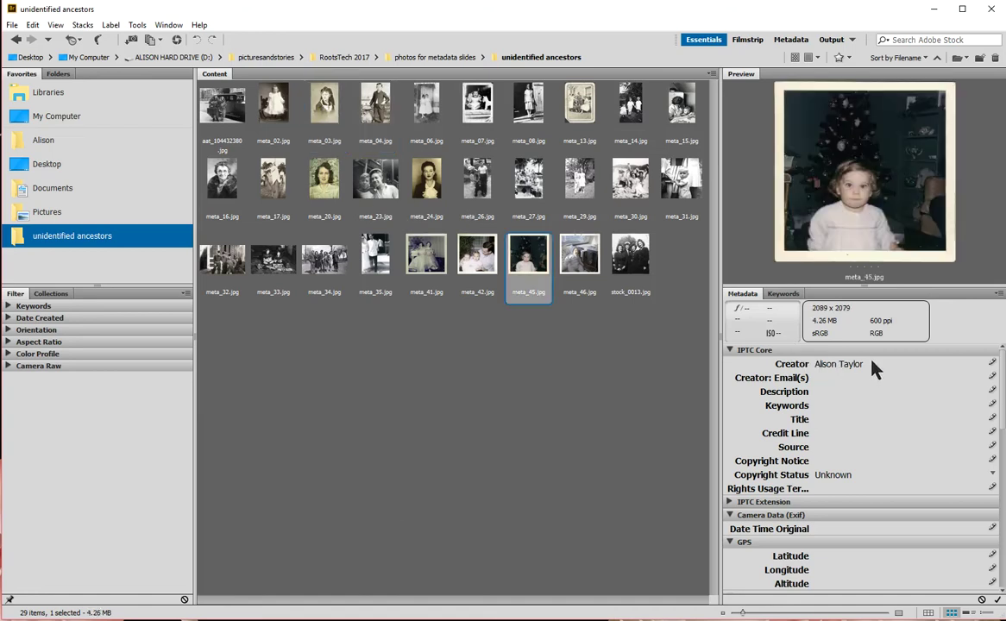
pyautogui.click(580, 255)
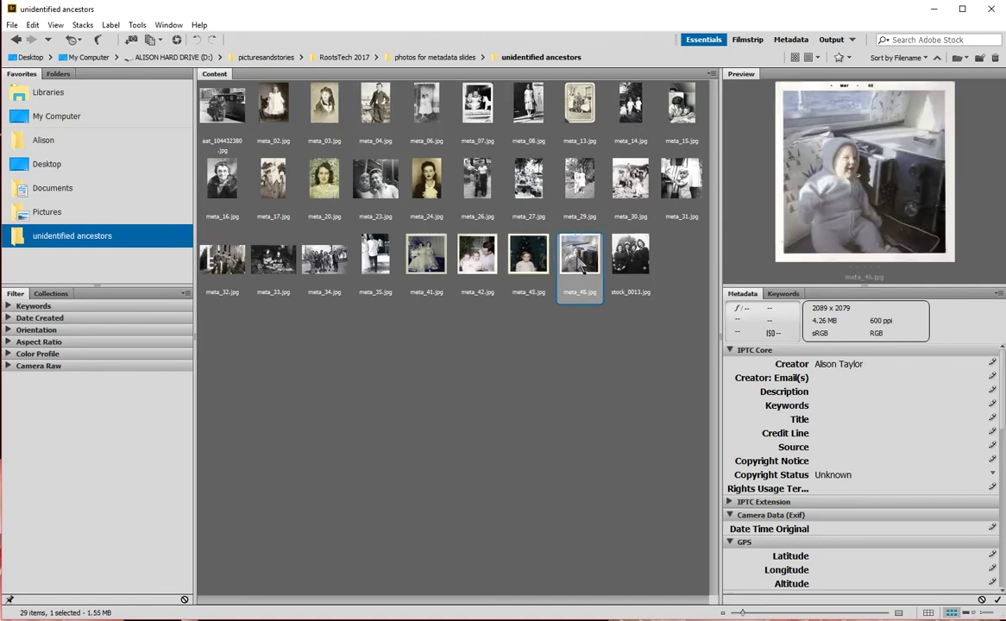
pyautogui.click(577, 183)
pyautogui.click(426, 183)
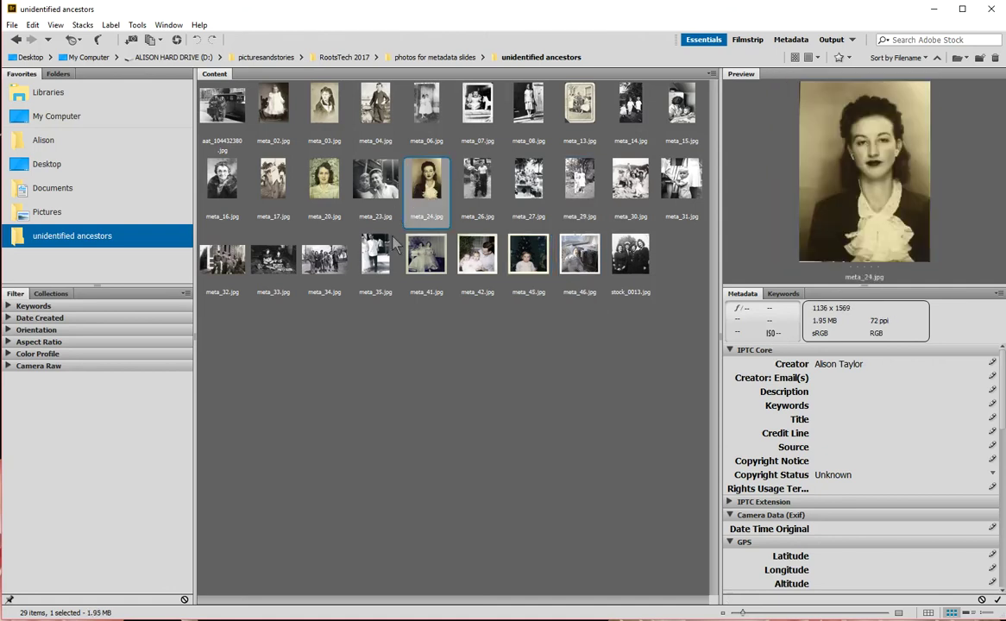
pyautogui.click(359, 241)
# Step: Preview meta_41, meta_03 and meta_02, then select all 29 photos with Ctrl+A
pyautogui.click(426, 258)
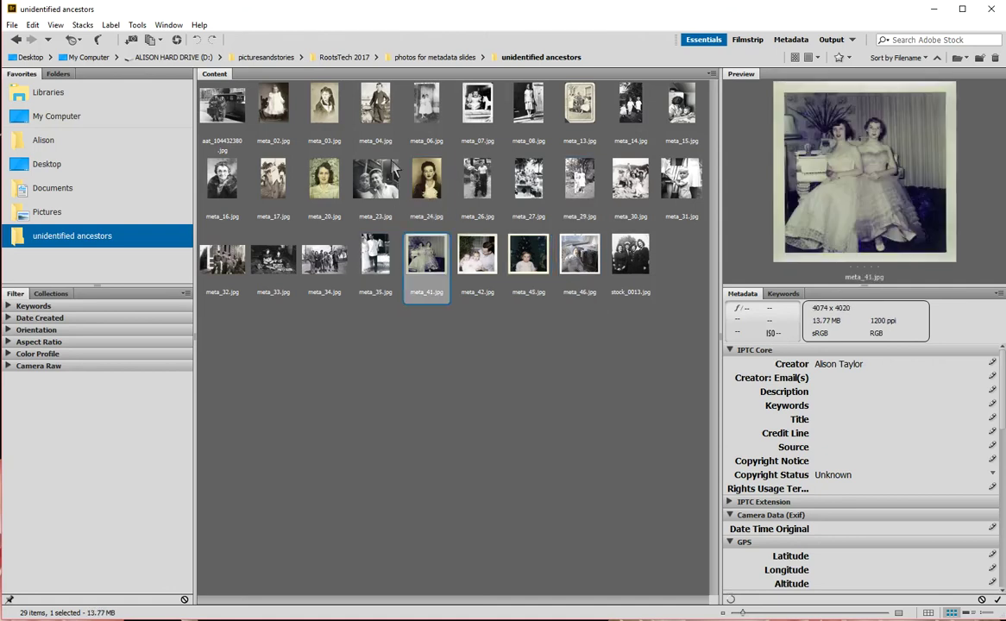
pyautogui.click(304, 104)
pyautogui.click(273, 103)
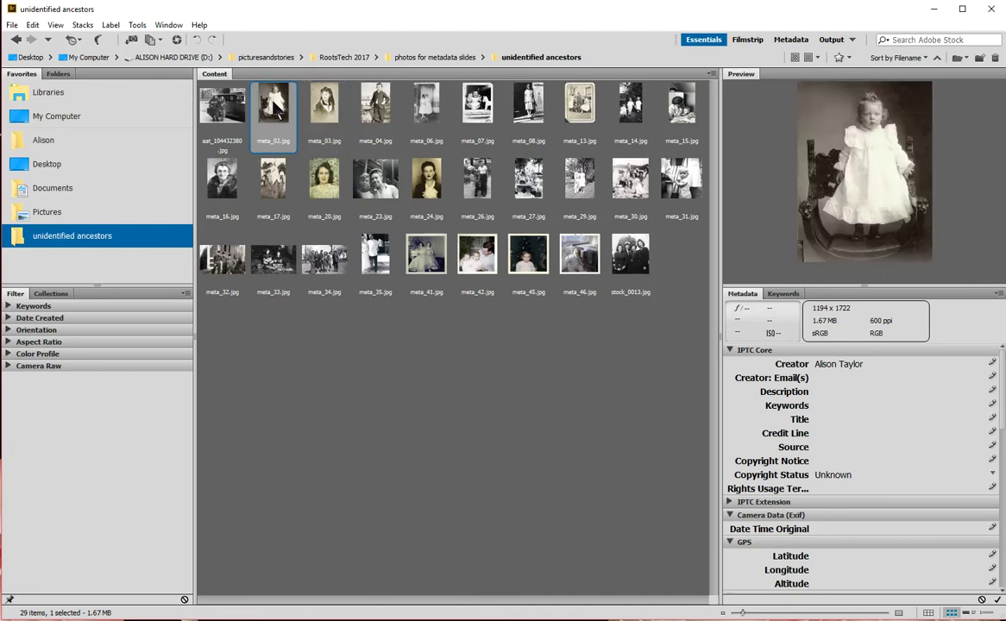
pyautogui.click(231, 105)
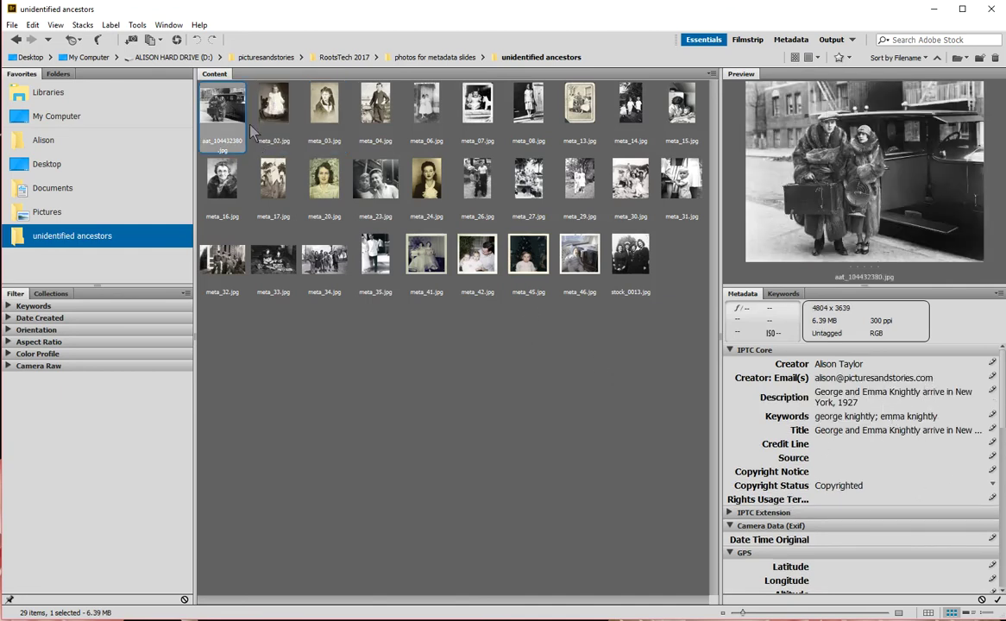
pyautogui.hotkey('ctrl', 'a')
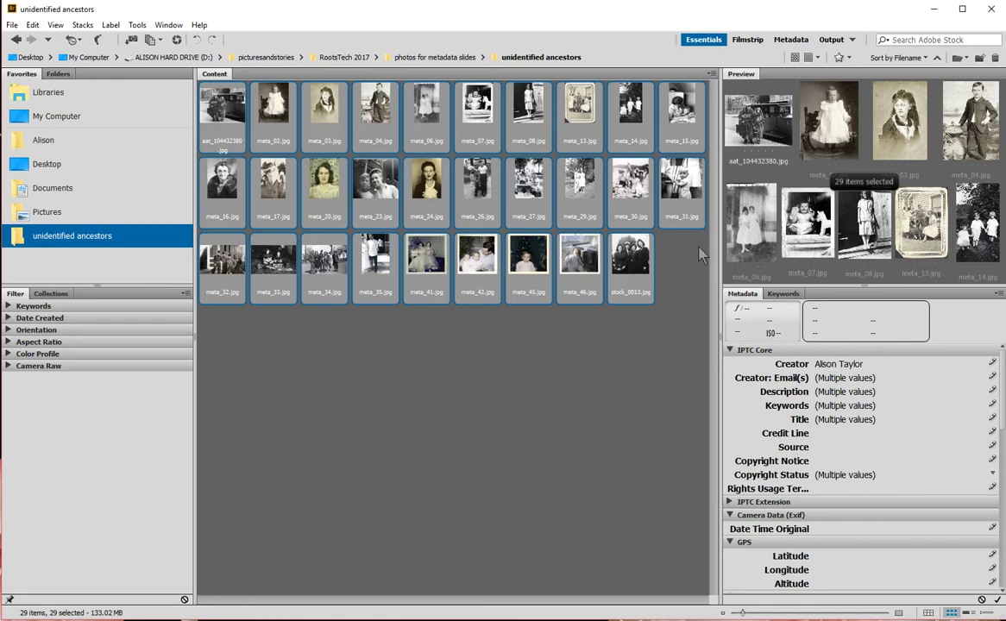
# Step: Select meta_13 alone, then preview meta_08, the girl beside a wooden door
pyautogui.click(579, 105)
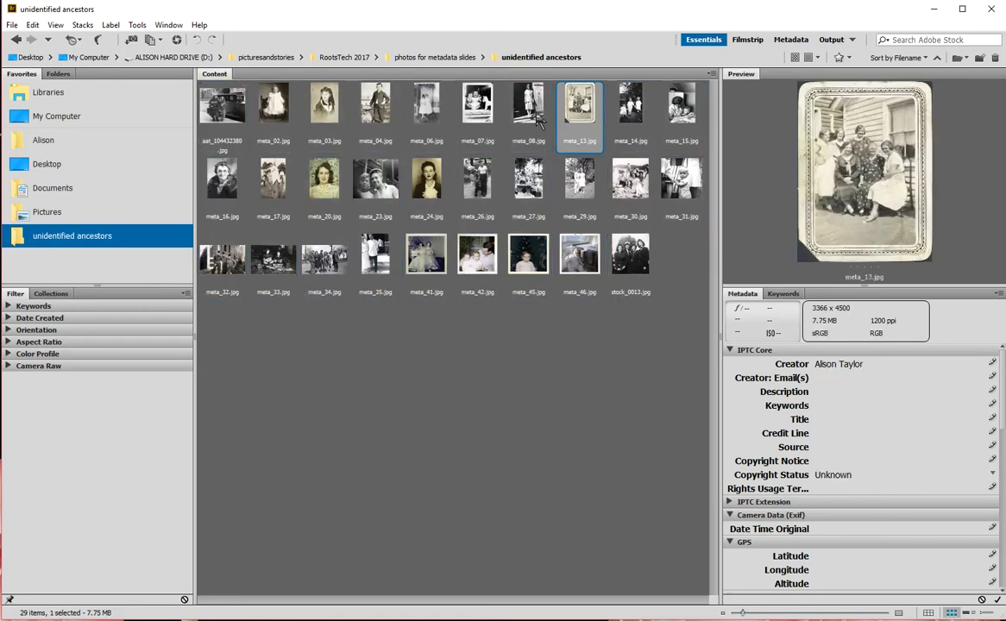
pyautogui.click(537, 123)
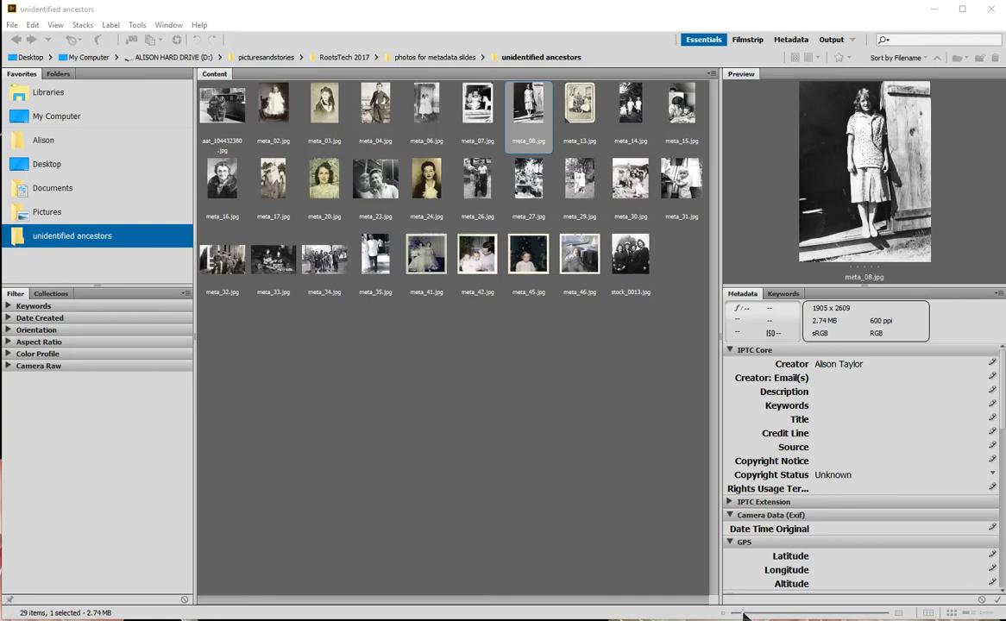
# Step: Enlarge the Content panel thumbnails to four photos per row with the size slider
pyautogui.moveTo(744, 615); pyautogui.dragTo(771, 615)
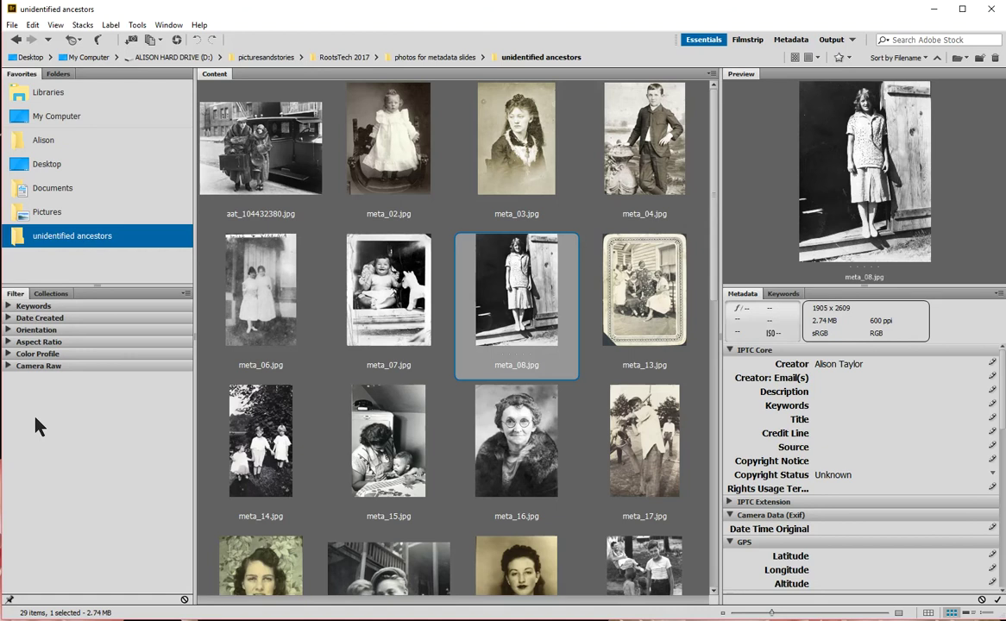
pyautogui.click(11, 305)
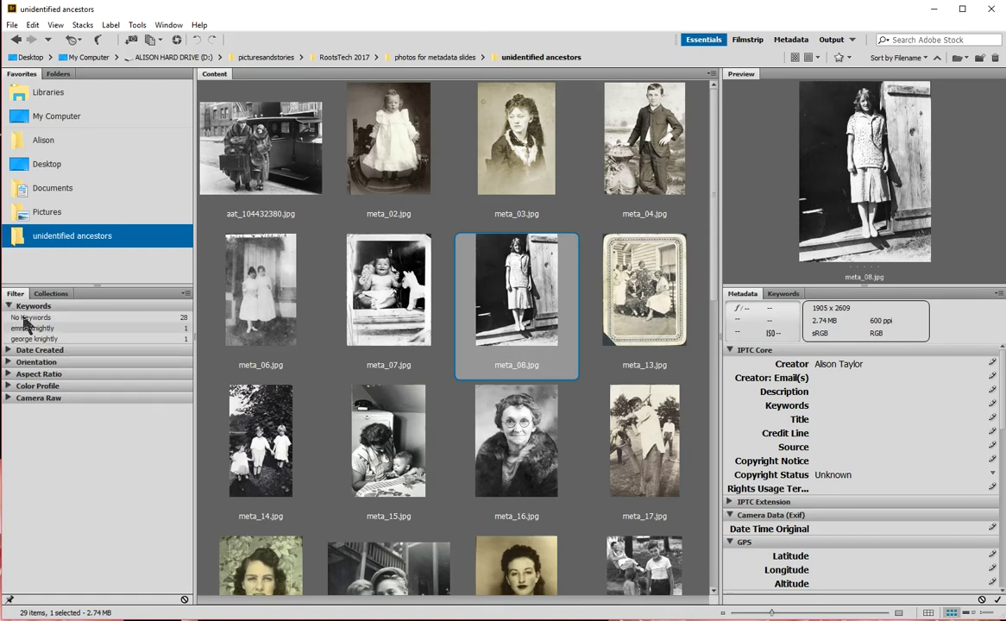
pyautogui.click(264, 145)
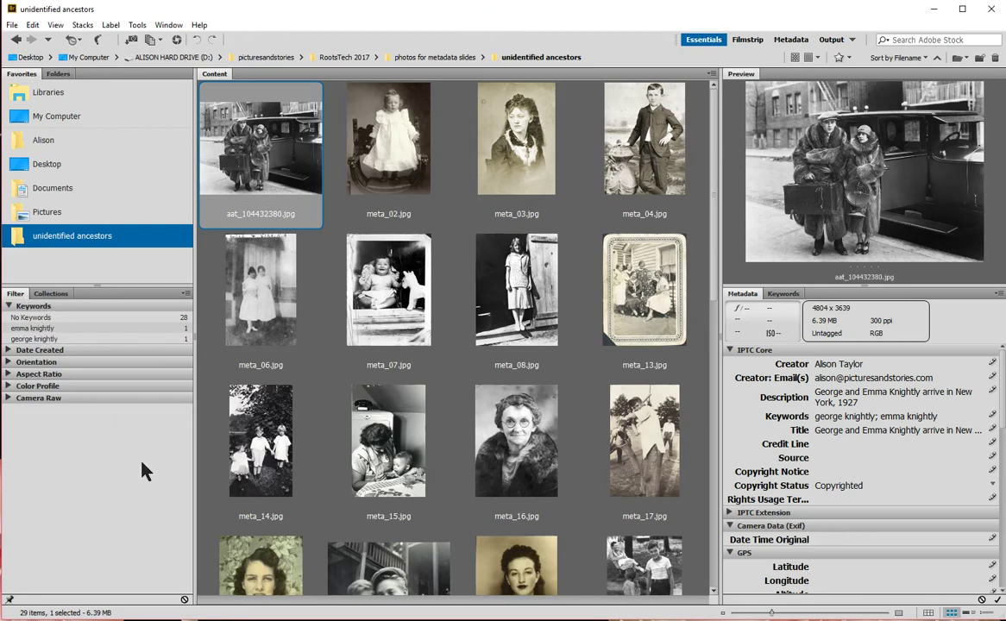
pyautogui.click(50, 332)
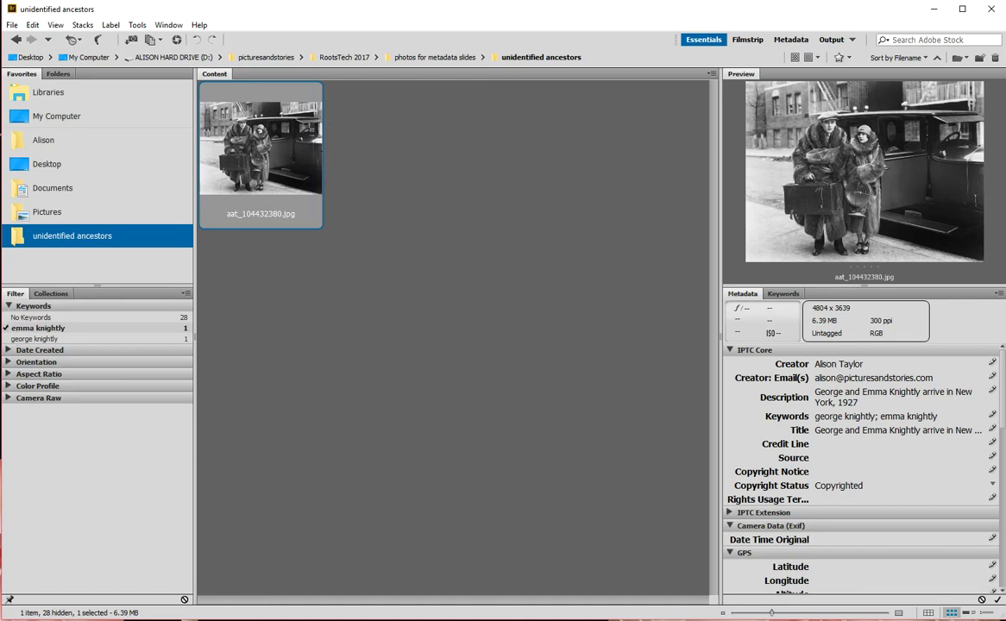
pyautogui.click(11, 329)
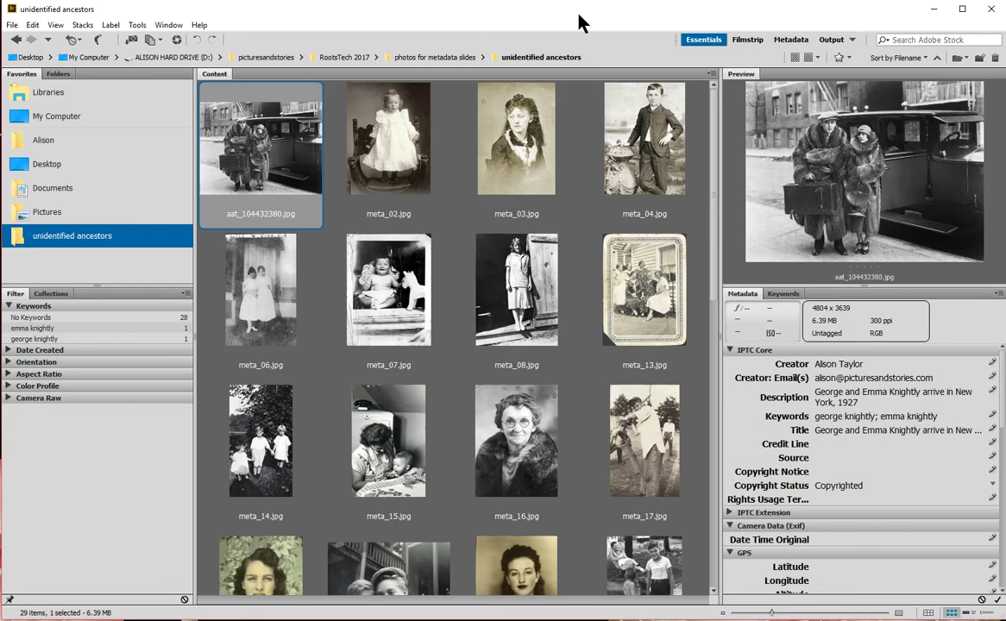
# Step: Move meta_02 after meta_07, meta_16 before meta_15, and meta_24 between meta_27 and meta_29
pyautogui.scroll(-8, 631, 325)
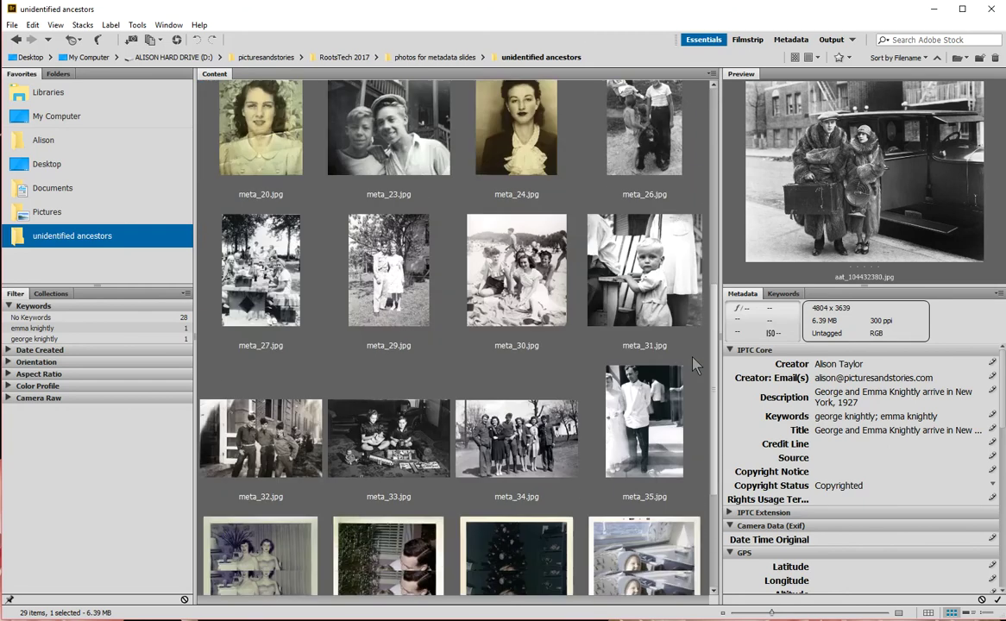
pyautogui.scroll(8, 664, 487)
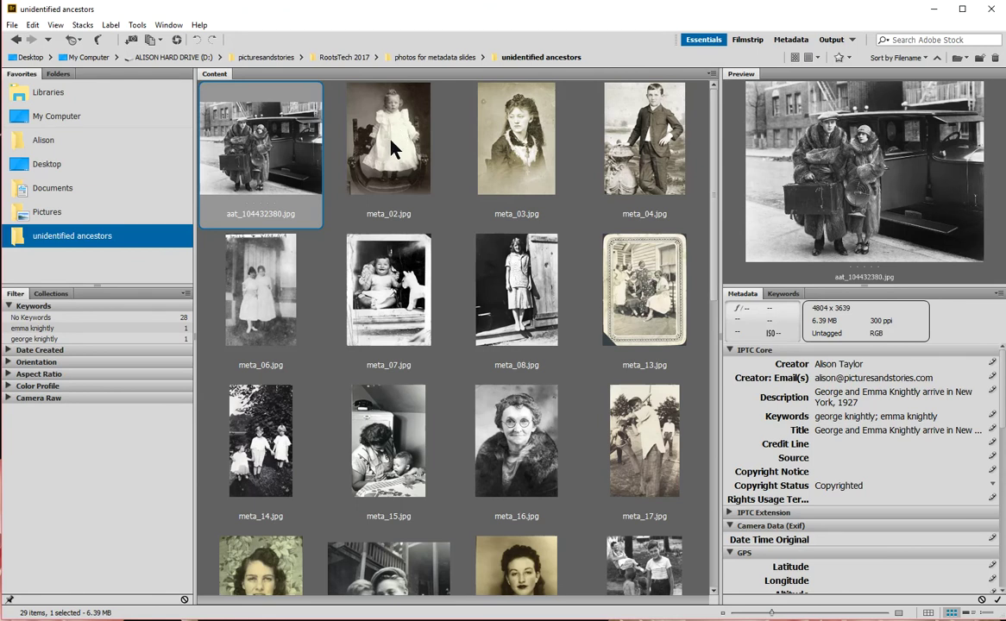
pyautogui.moveTo(388, 140); pyautogui.dragTo(440, 341)
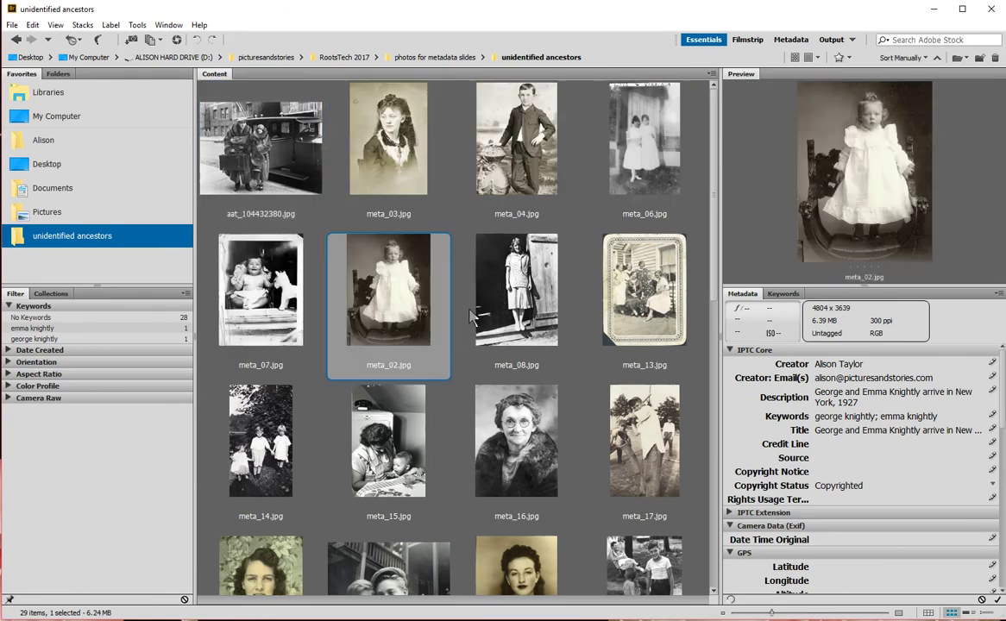
pyautogui.moveTo(517, 441); pyautogui.dragTo(326, 449)
pyautogui.moveTo(711, 276); pyautogui.dragTo(715, 383)
pyautogui.moveTo(524, 376); pyautogui.dragTo(326, 458)
# Step: Drag more thumbnails into place, including meta_13 up to the first row, then select all 29 photos
pyautogui.scroll(3, 641, 283)
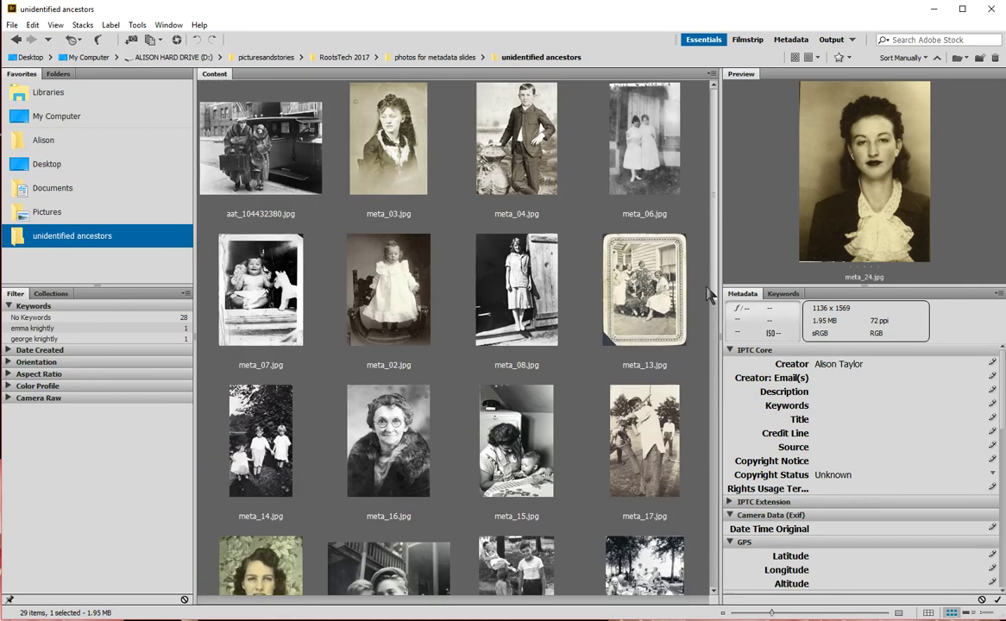
pyautogui.moveTo(649, 272); pyautogui.dragTo(643, 129)
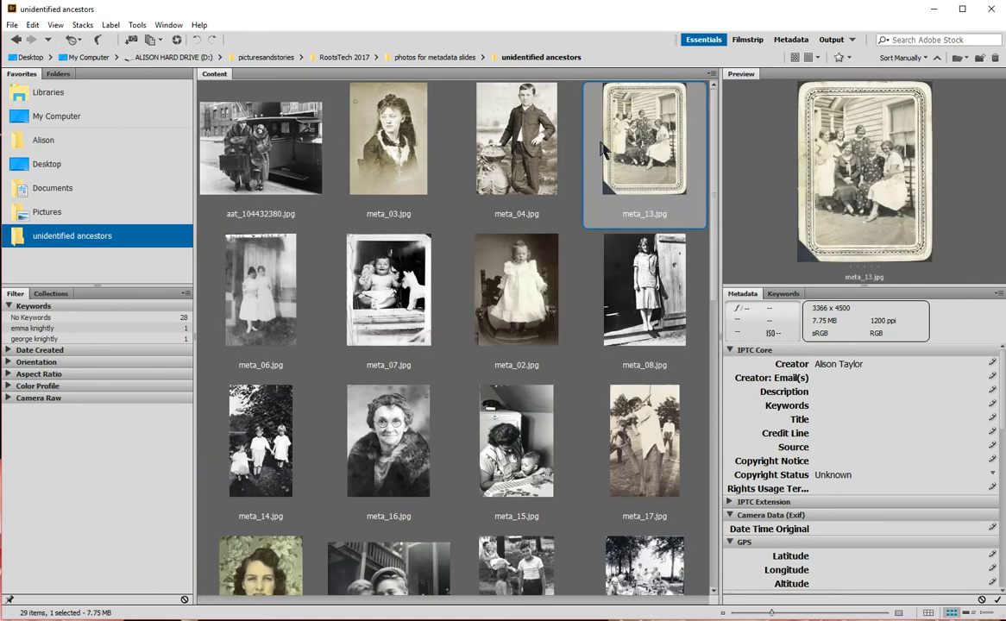
pyautogui.scroll(-4, 700, 343)
pyautogui.scroll(-1, 700, 342)
pyautogui.moveTo(635, 328); pyautogui.dragTo(520, 233)
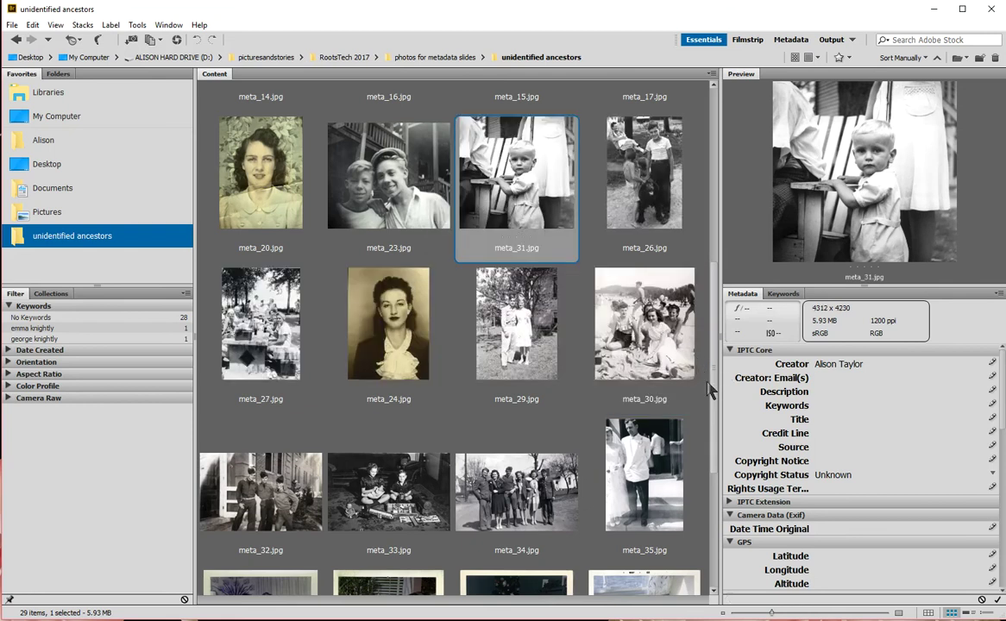
pyautogui.scroll(5, 657, 352)
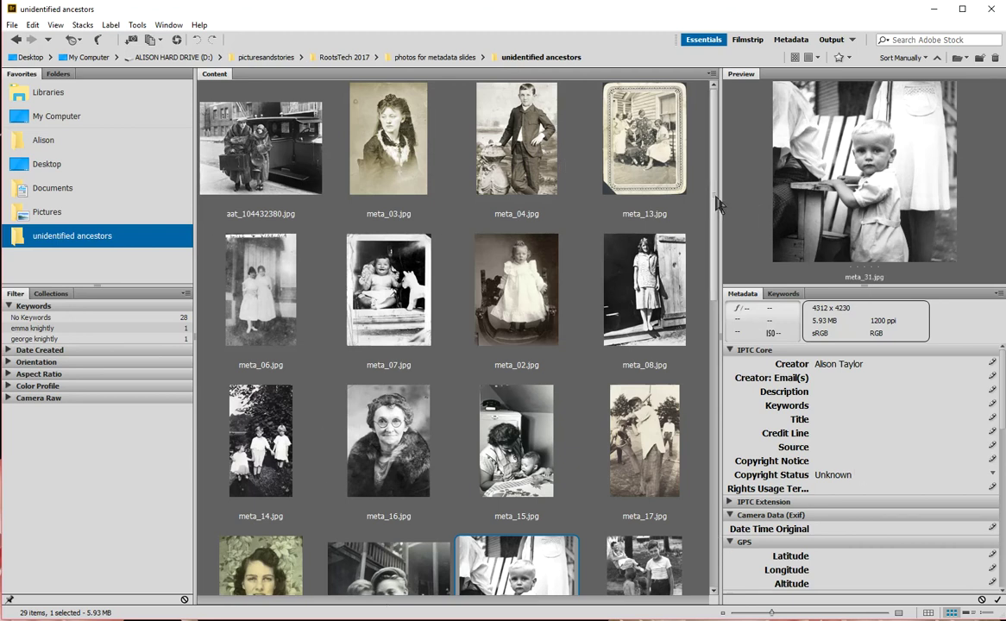
pyautogui.click(285, 127)
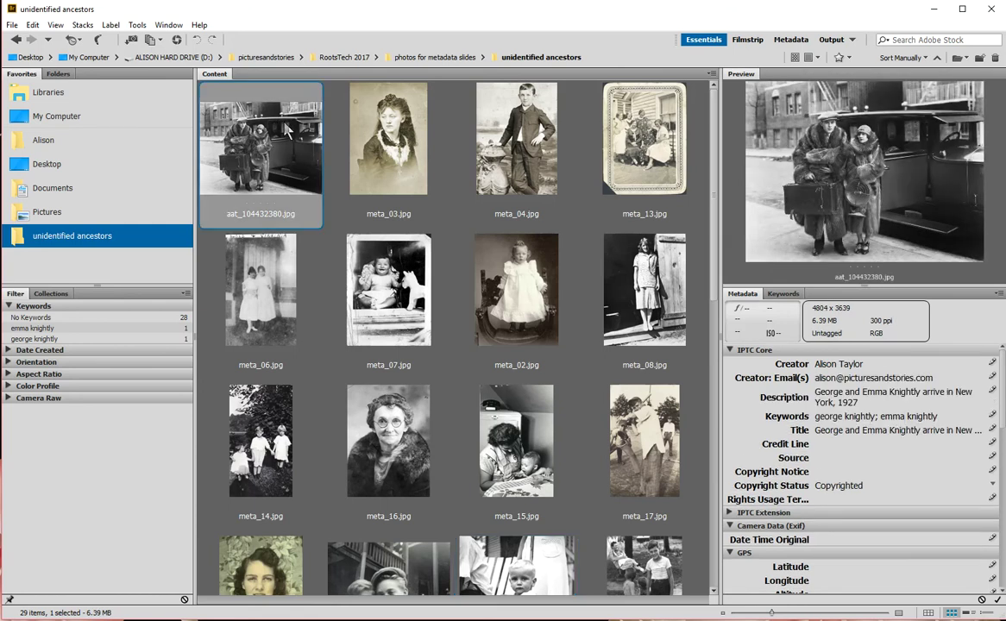
pyautogui.hotkey('ctrl', 'a')
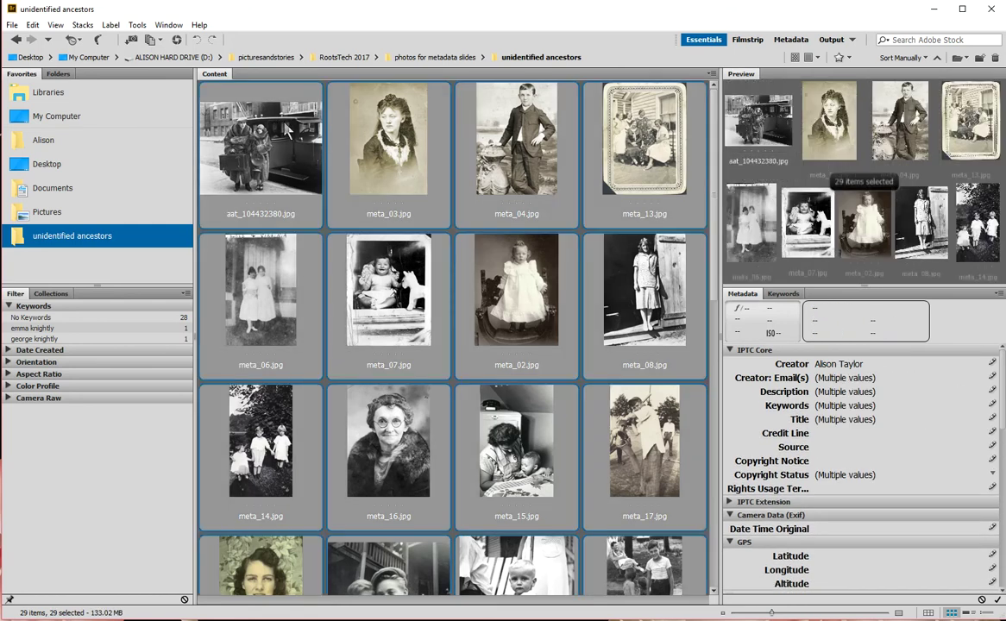
# Step: Open Batch Rename from the Tools menu with all 29 photos selected
pyautogui.click(138, 25)
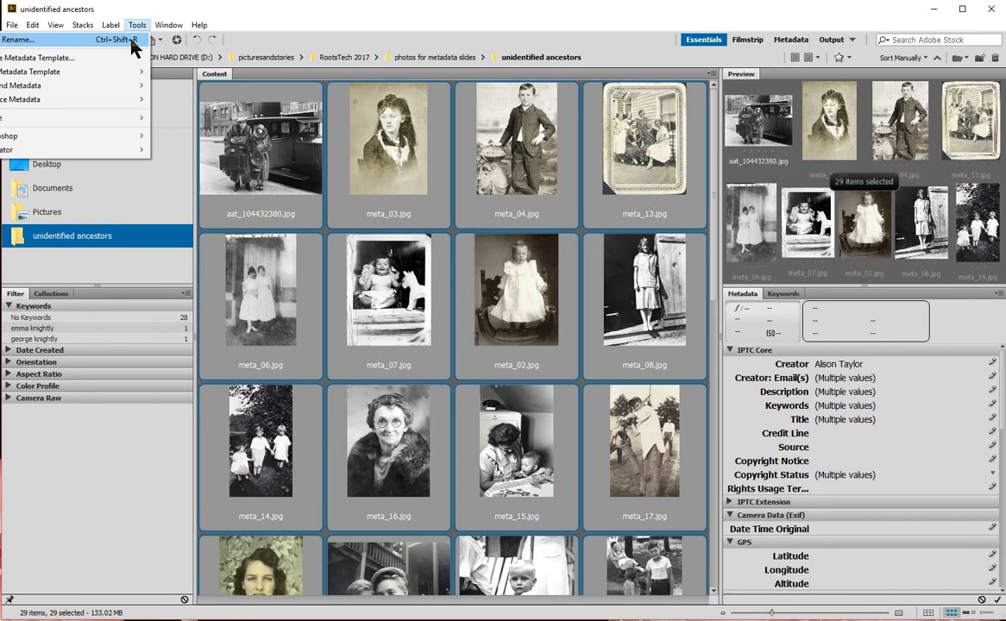
pyautogui.click(131, 39)
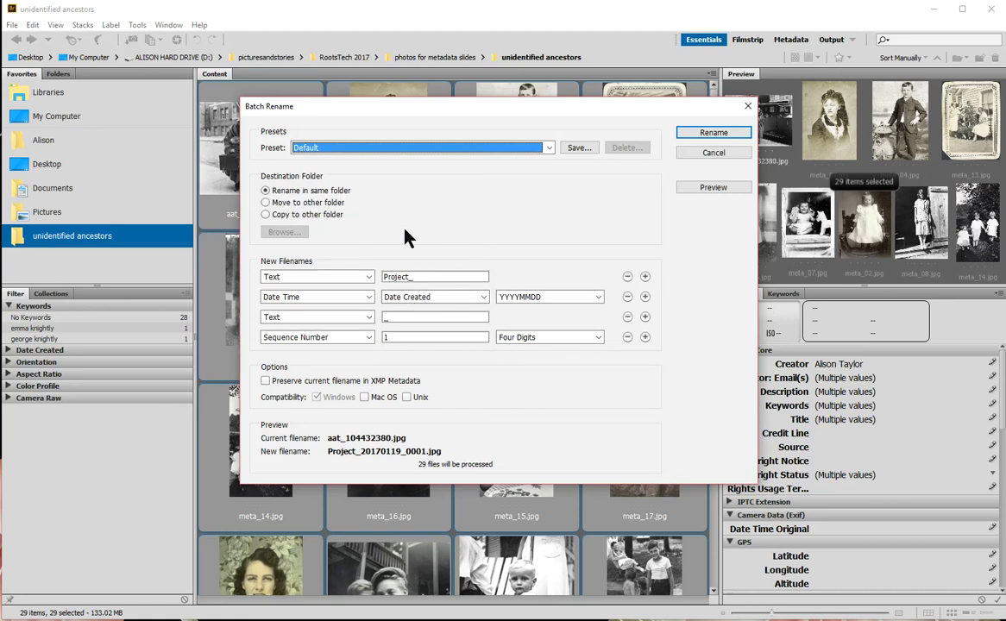
# Step: Reduce the rename pattern to a three-digit sequence number (001.jpg), then add an empty text part
pyautogui.click(627, 277)
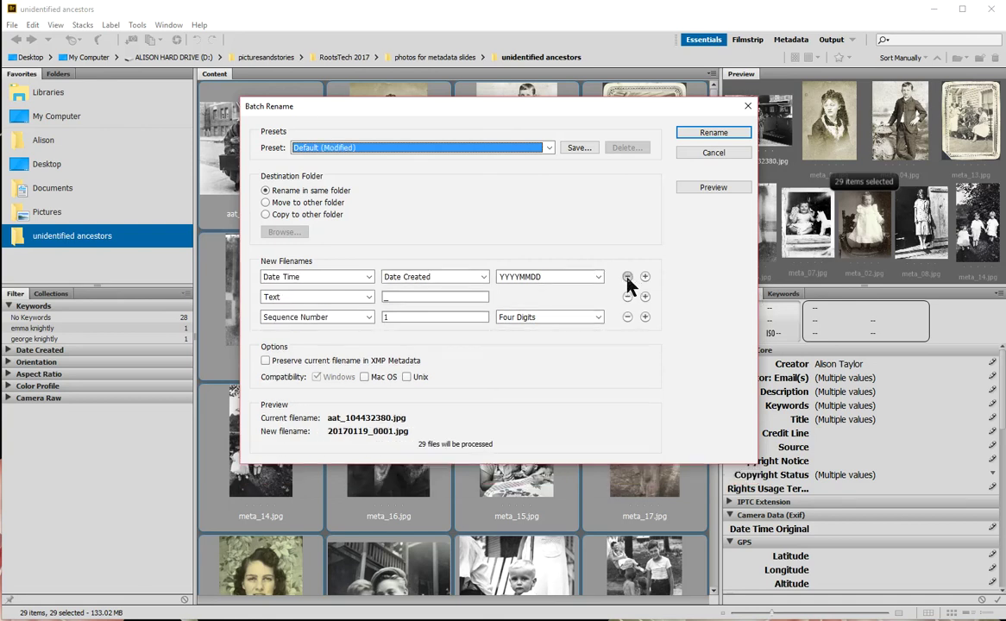
pyautogui.click(627, 277)
pyautogui.click(628, 277)
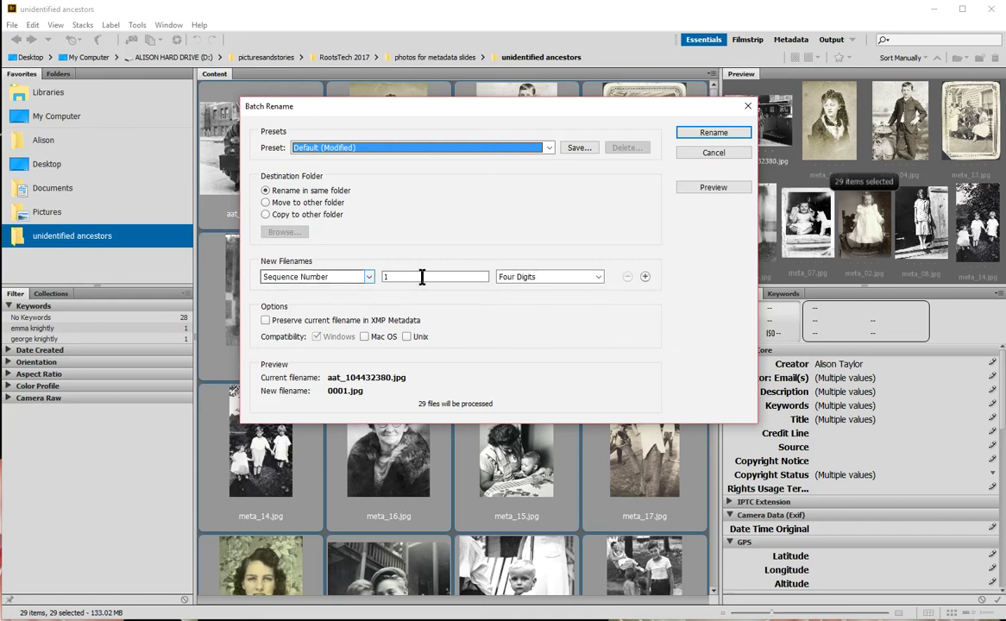
pyautogui.click(597, 278)
pyautogui.click(534, 310)
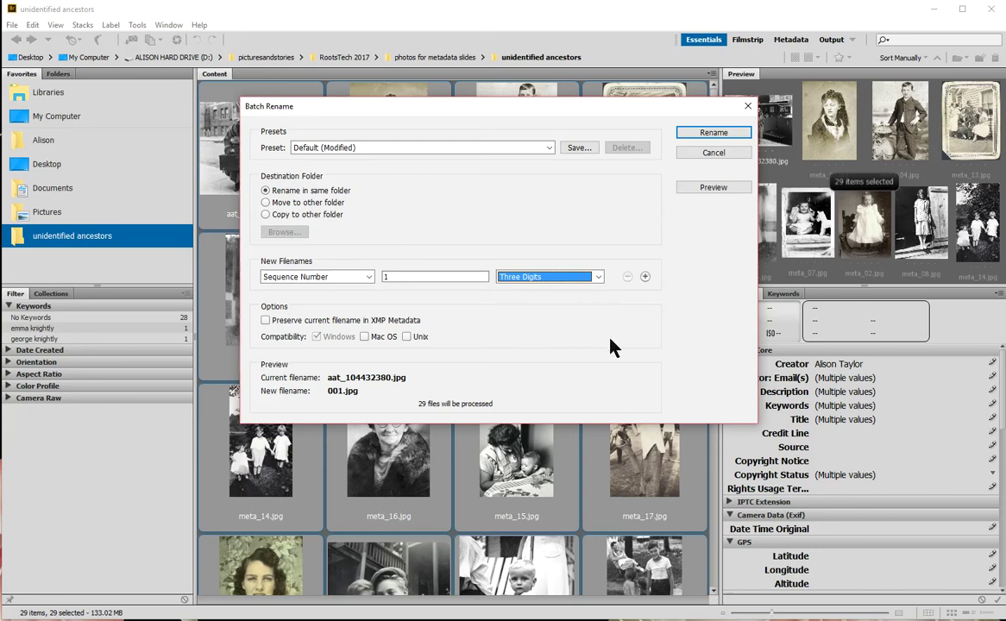
pyautogui.click(645, 276)
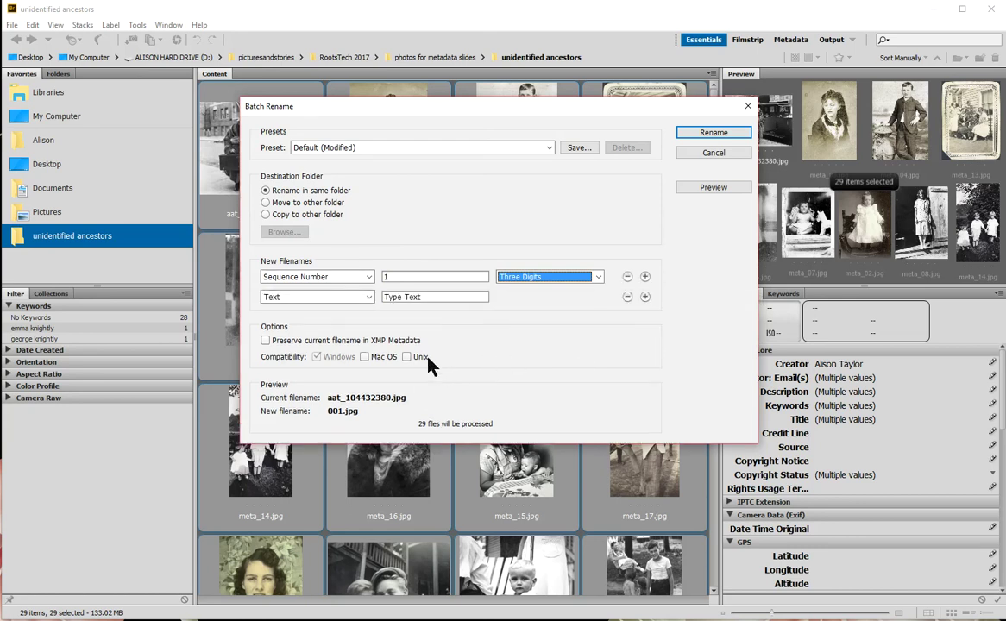
# Step: Rename all 29 photos as sequence number, '_' and current filename, e.g. 001_aat_104432380.jpg
pyautogui.click(368, 298)
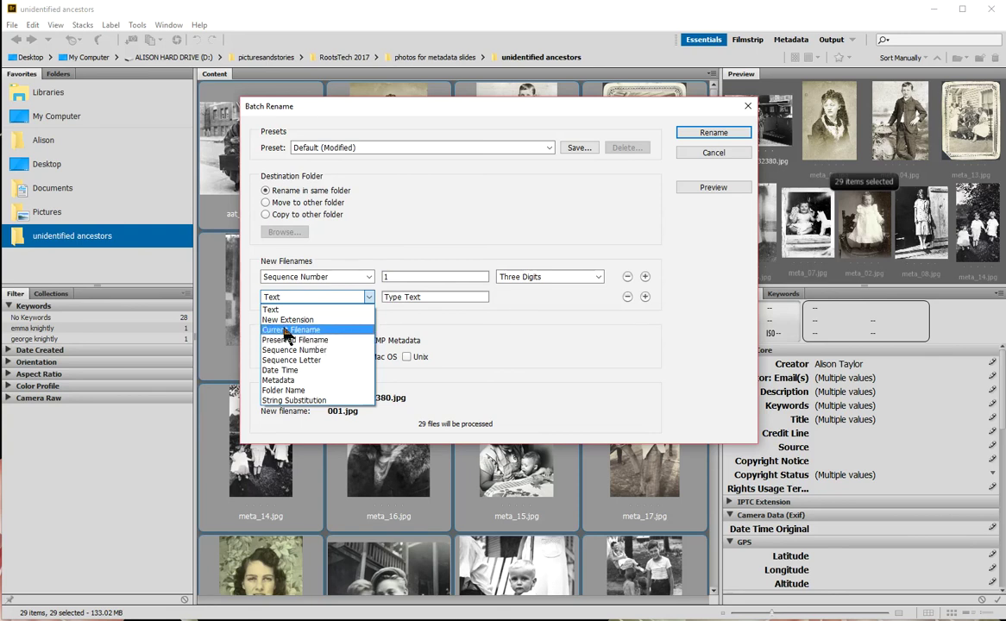
pyautogui.click(286, 331)
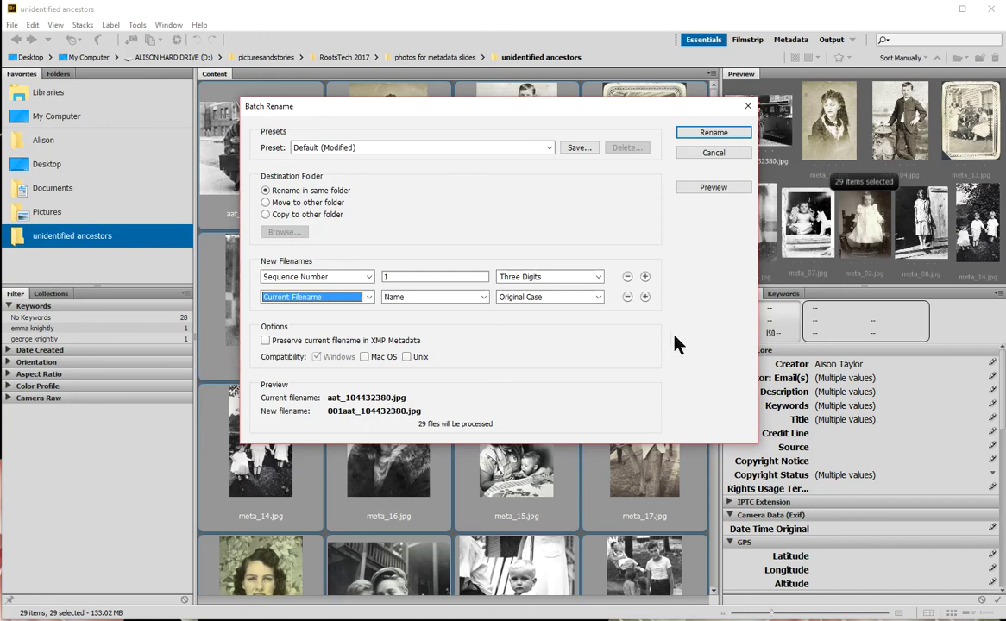
pyautogui.click(644, 276)
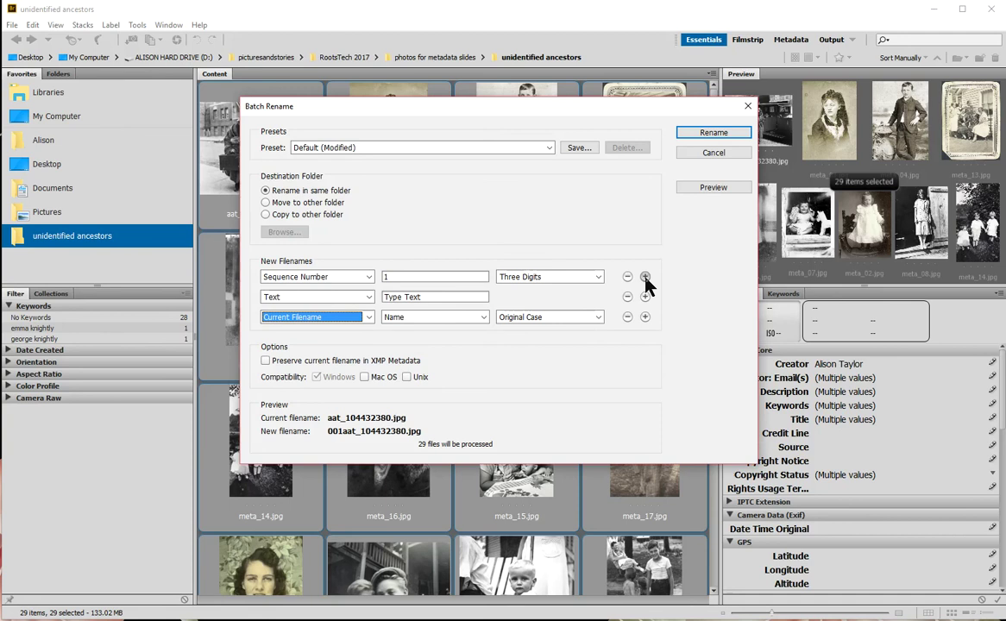
pyautogui.click(428, 297)
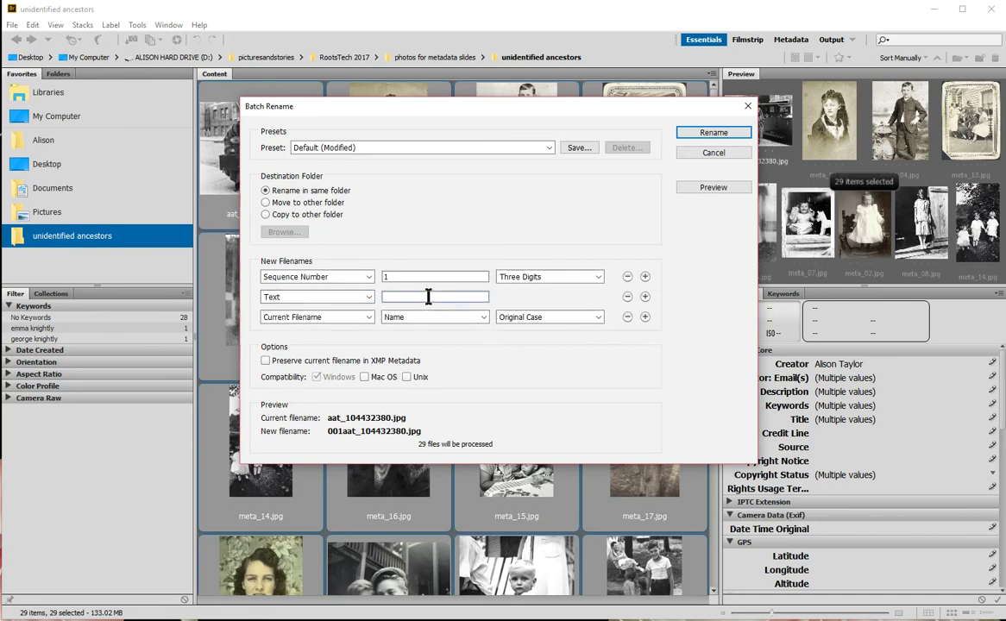
pyautogui.write('_')
pyautogui.click(707, 136)
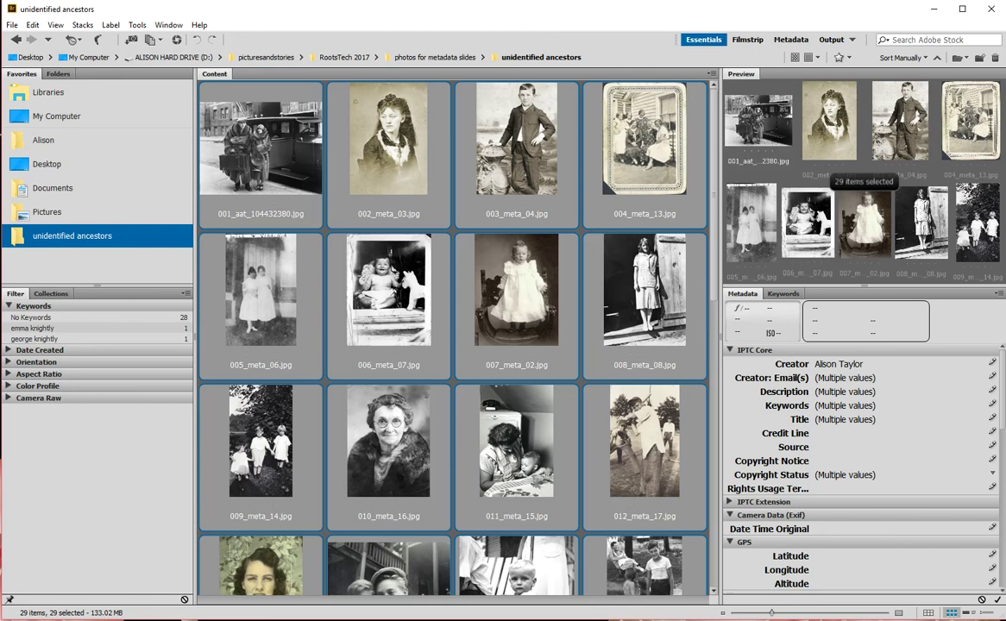
# Step: Select only 003_meta_04.jpg to preview it and view its metadata
pyautogui.click(535, 148)
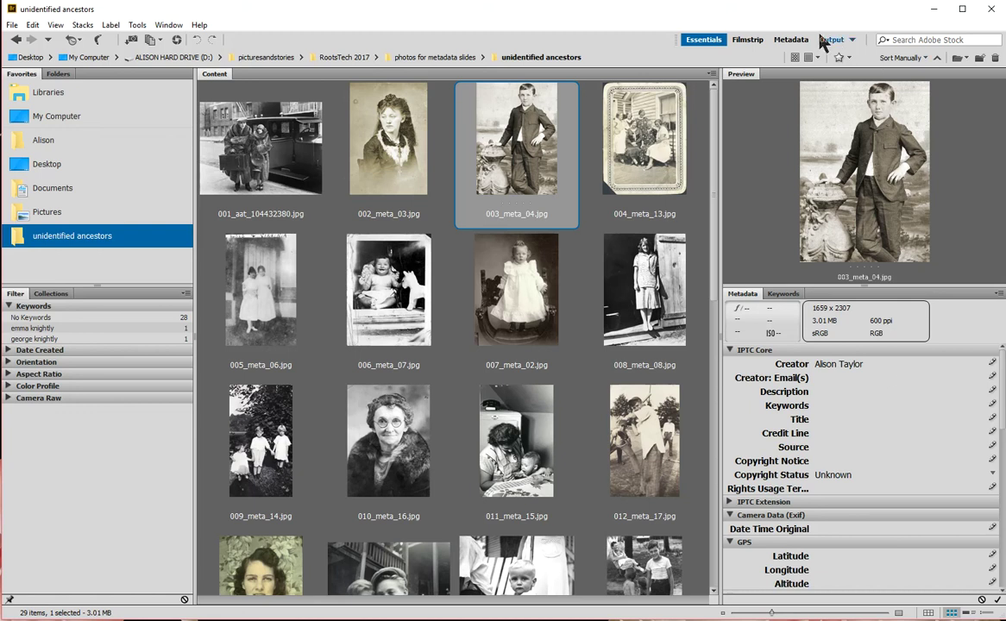
pyautogui.click(748, 41)
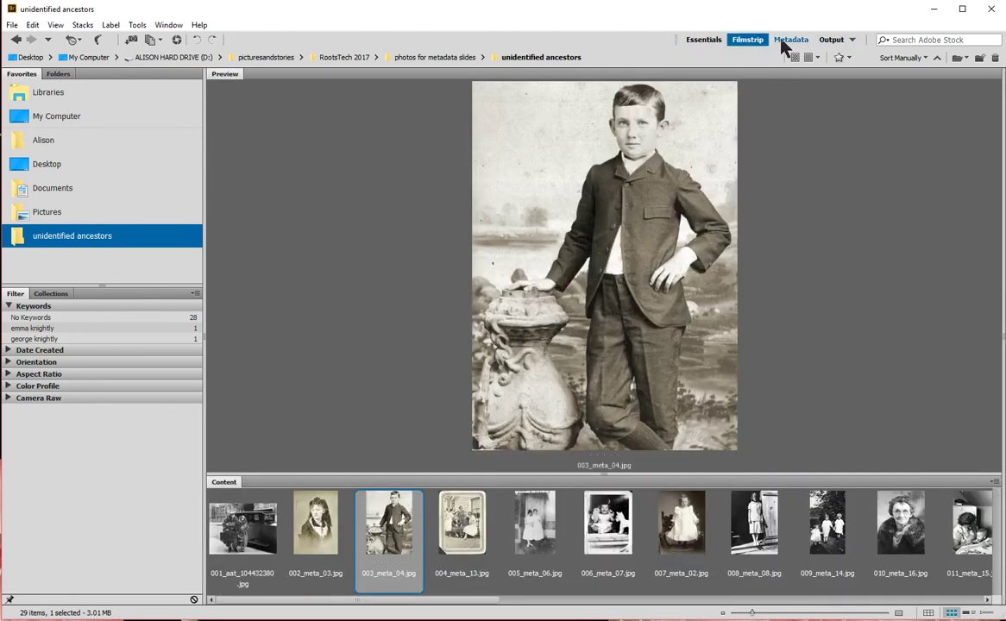
pyautogui.click(782, 40)
pyautogui.click(748, 42)
pyautogui.click(704, 41)
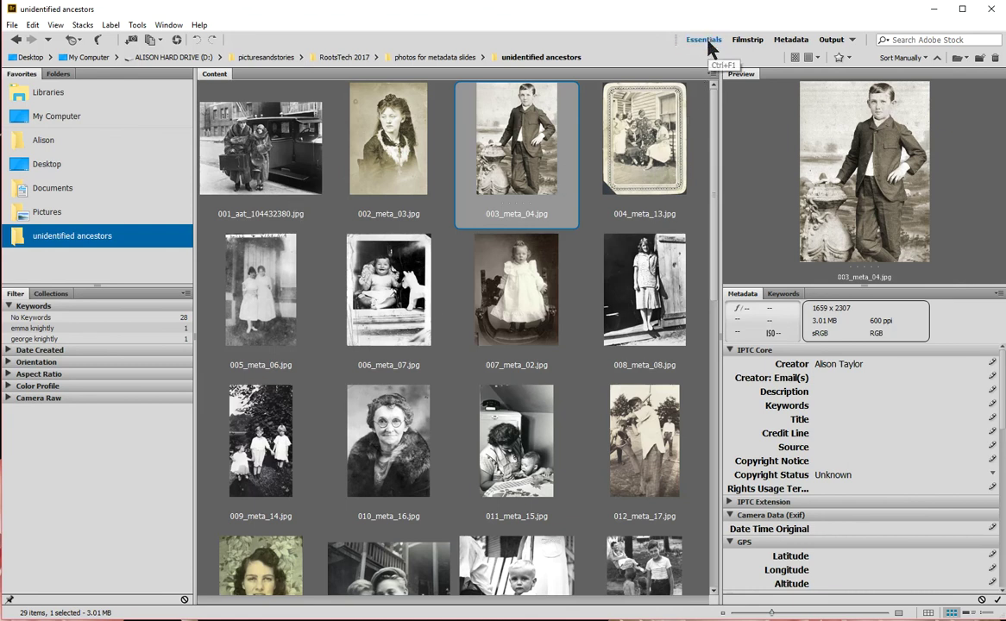
# Step: Save a new custom workspace named after the user from the workspace dropdown
pyautogui.click(852, 40)
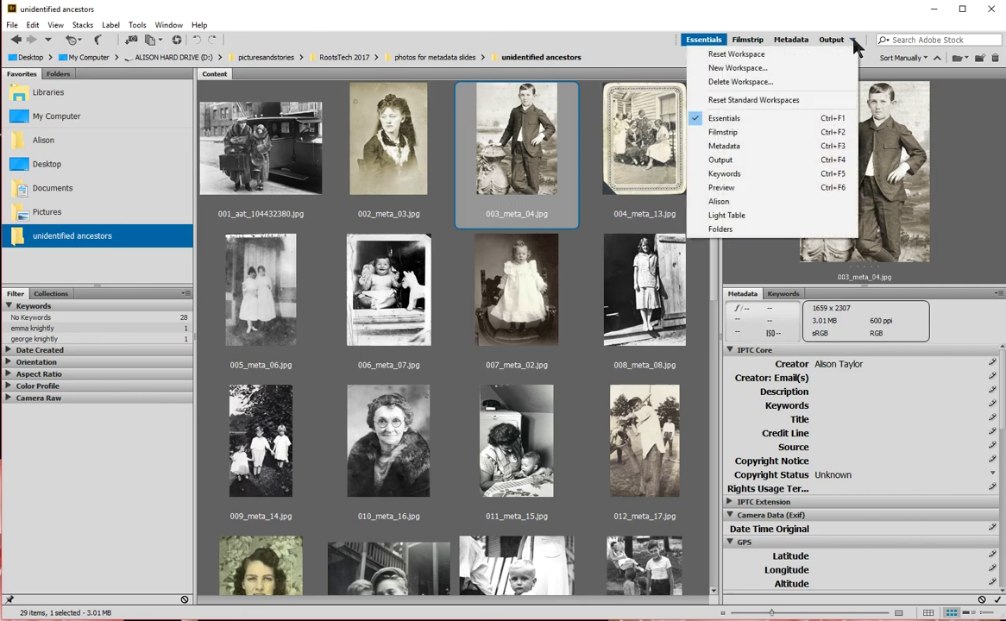
pyautogui.click(764, 68)
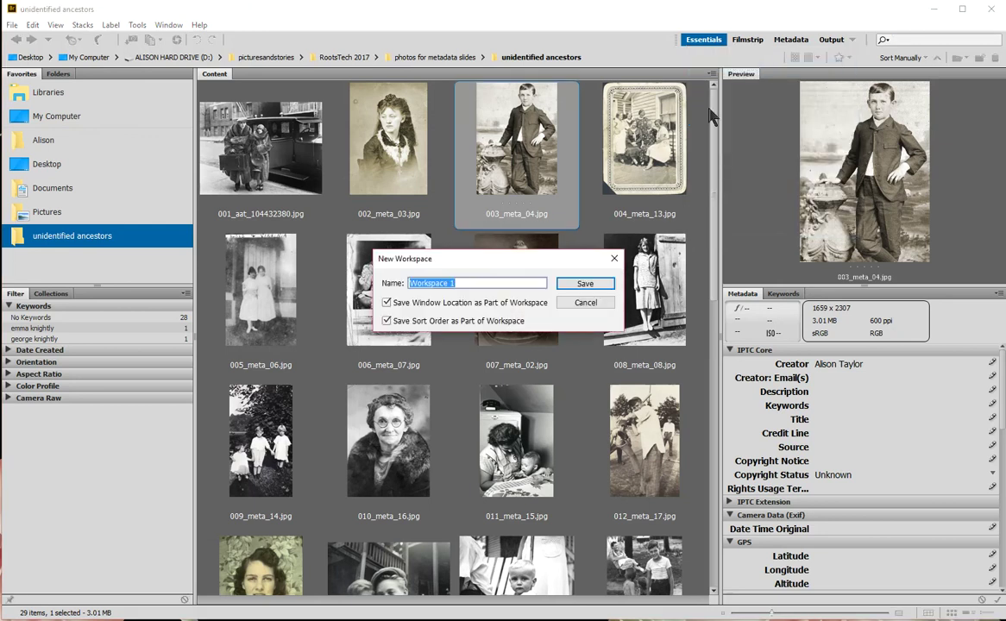
pyautogui.write("Alison's workspa")
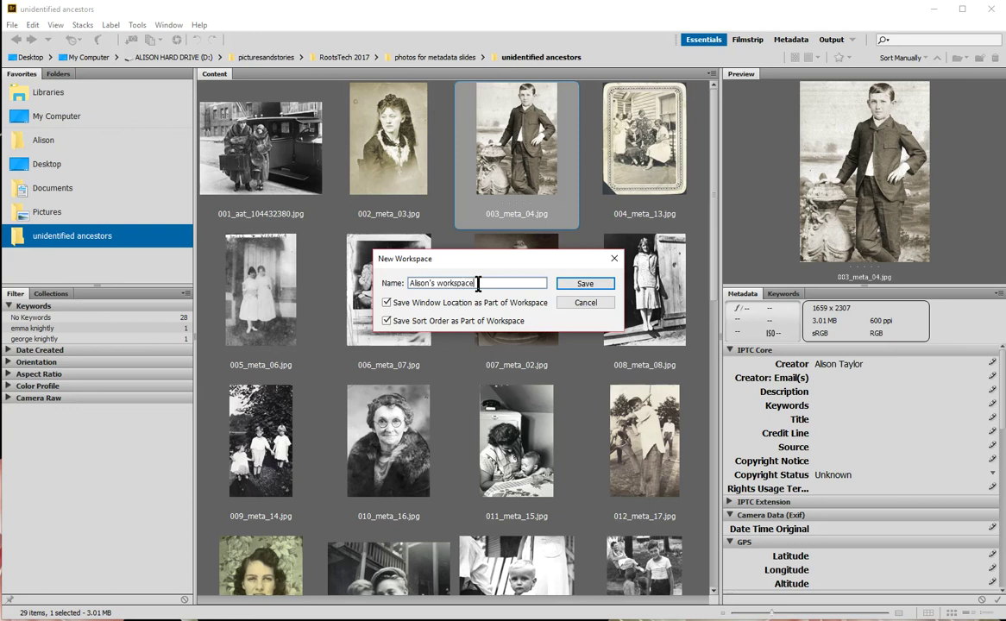
pyautogui.click(595, 285)
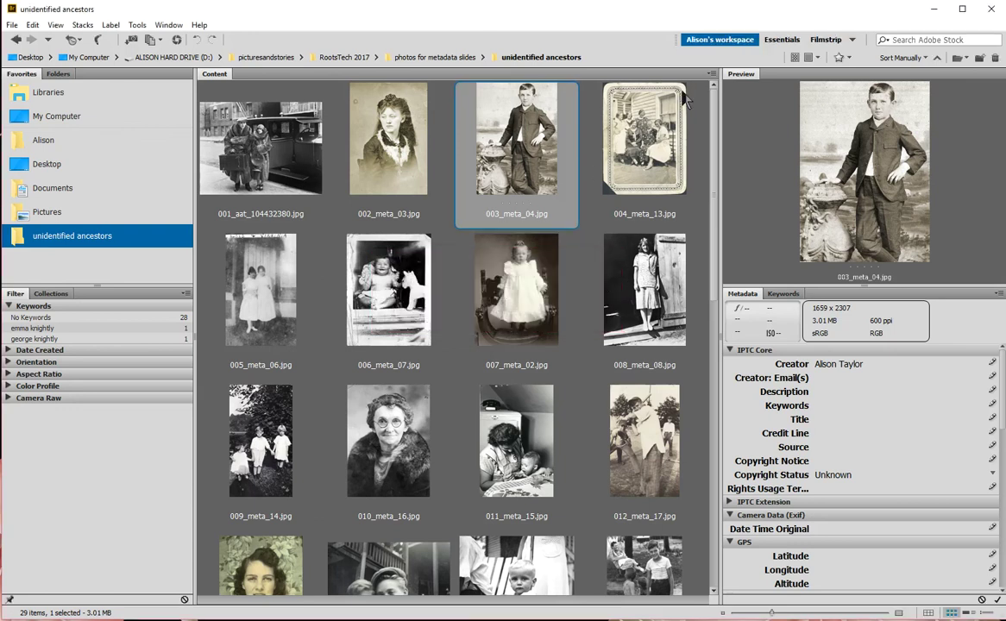
# Step: Switch through the new workspace, Essentials and Filmstrip, ending on the new custom workspace
pyautogui.click(717, 40)
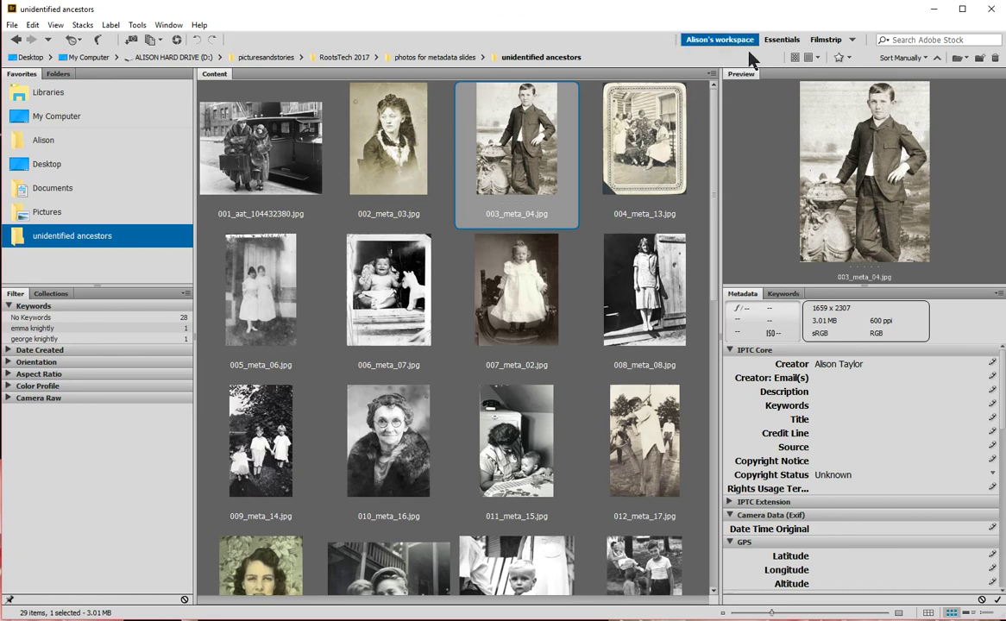
pyautogui.click(792, 45)
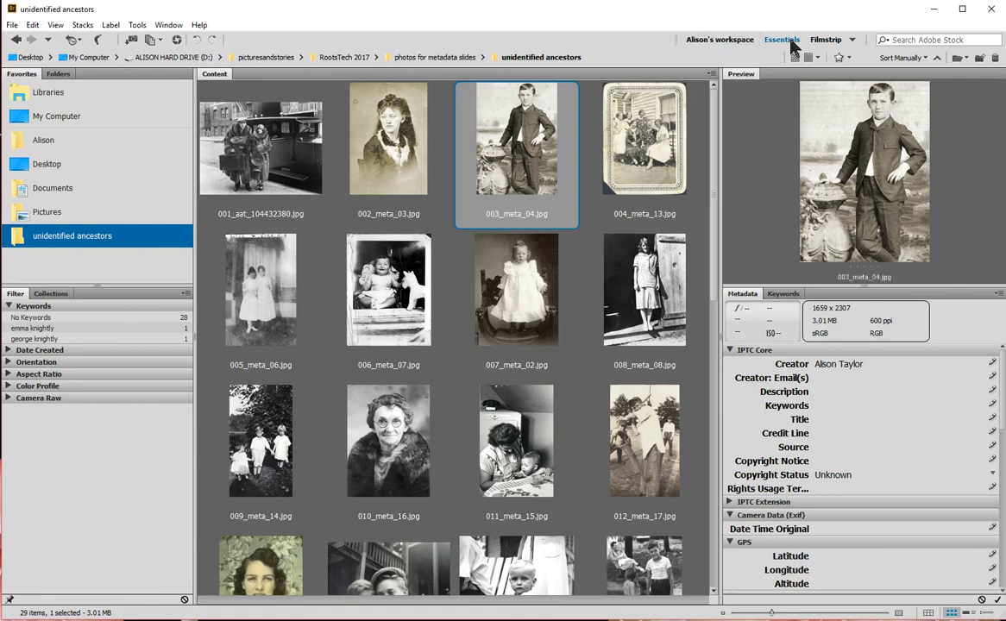
pyautogui.click(829, 40)
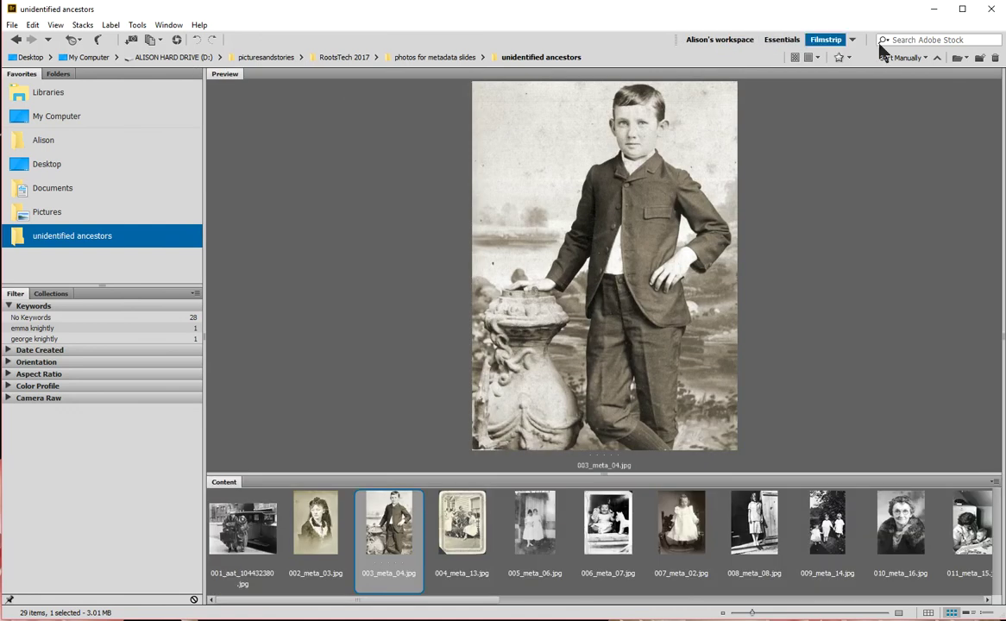
pyautogui.click(729, 41)
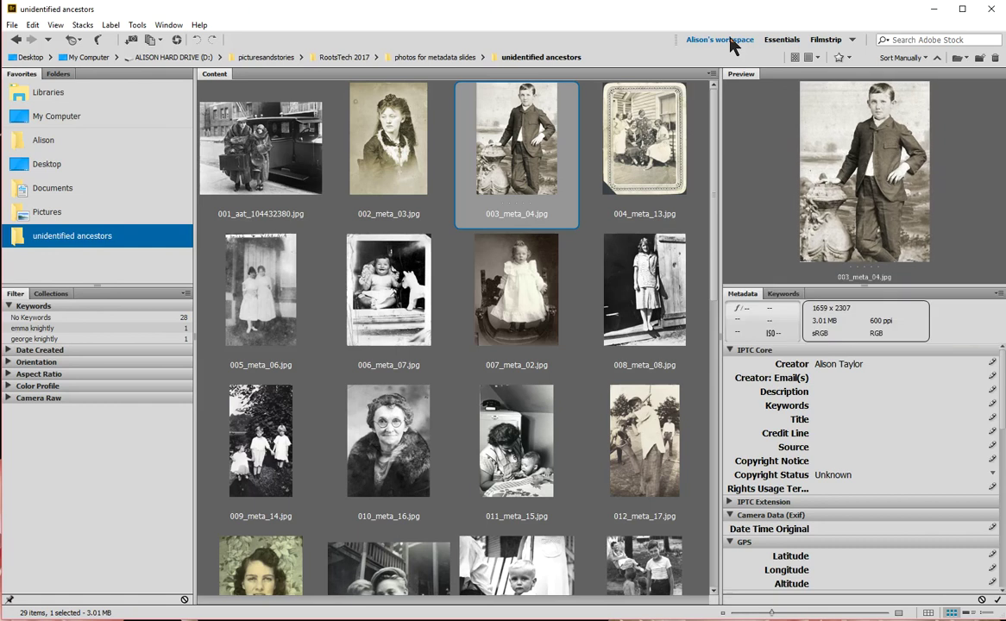